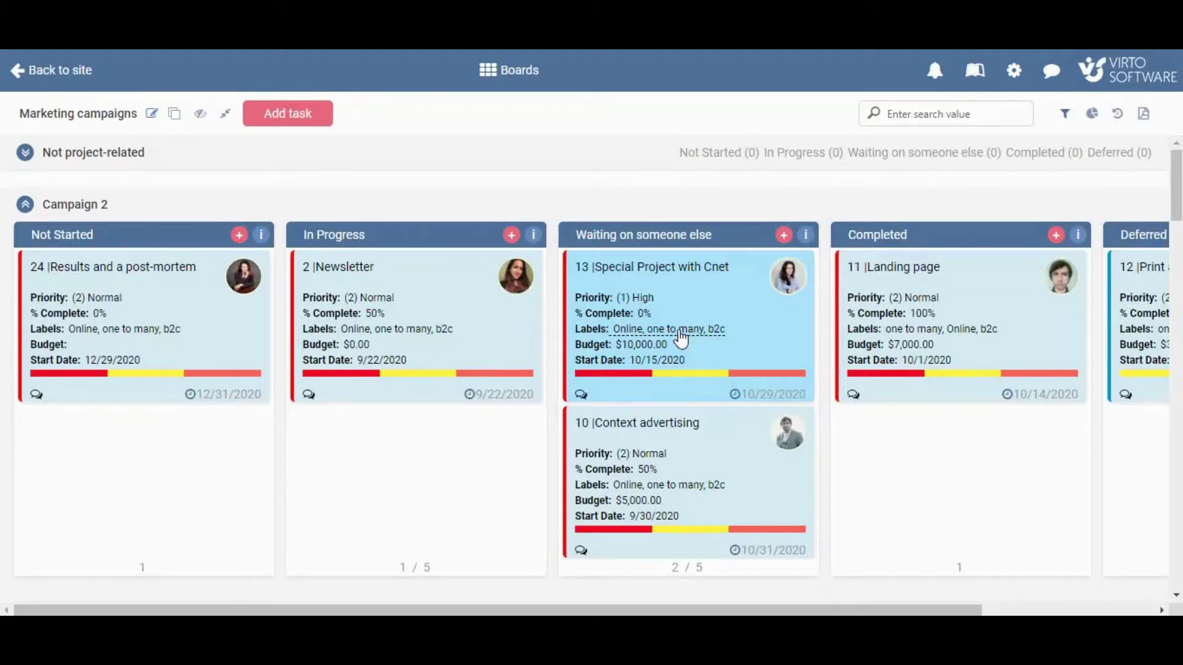
Step: Open the Marketing campaigns board's charts and filter the Status chart by Due Date for last month
{"action": "left_click", "coordinate": [1093, 120]}
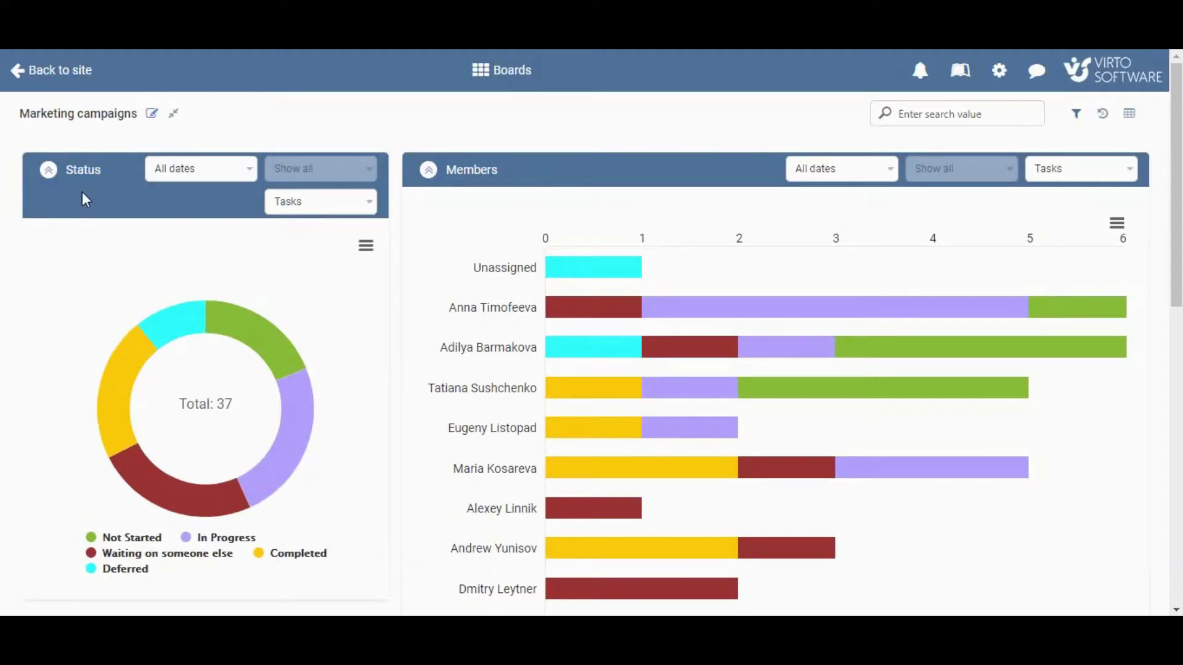
{"action": "left_click", "coordinate": [193, 175]}
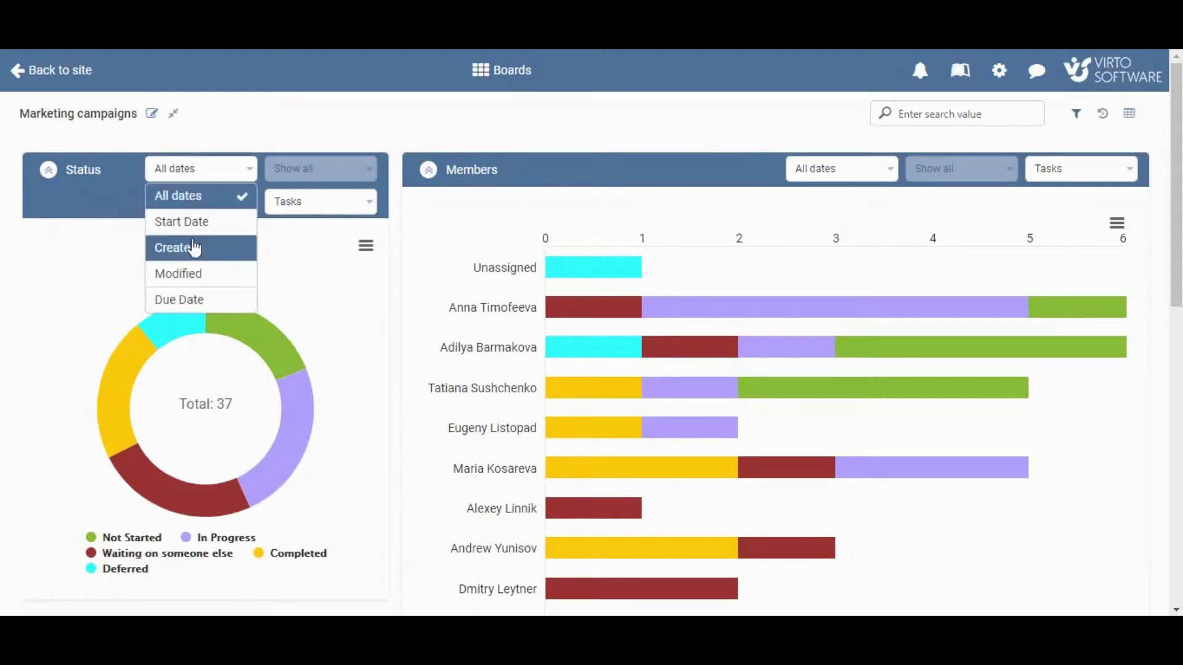
{"action": "left_click", "coordinate": [205, 302]}
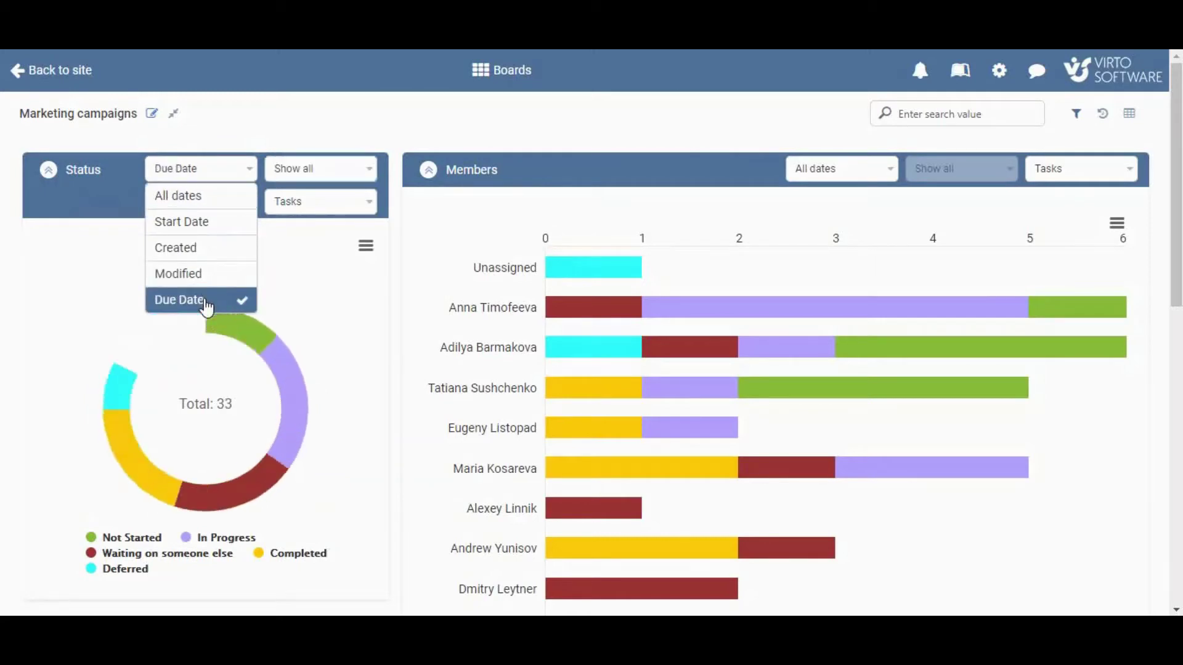
{"action": "left_click", "coordinate": [317, 174]}
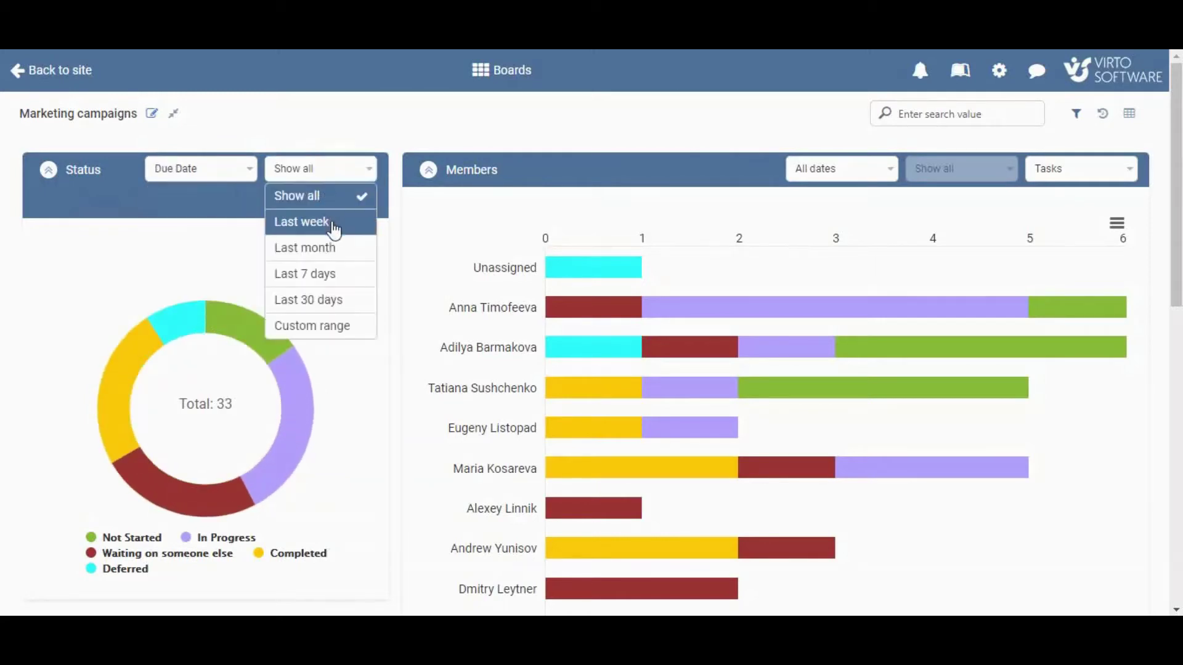
{"action": "left_click", "coordinate": [336, 248]}
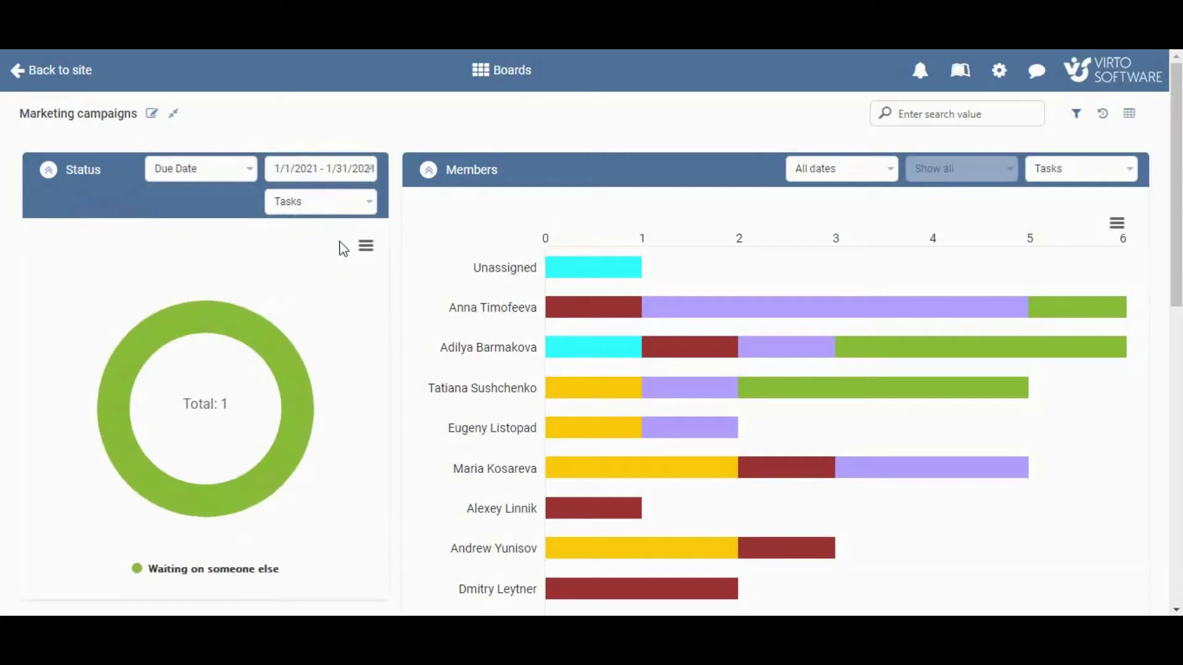
Step: Set the Status chart to summarize Budget instead of tasks
{"action": "left_click", "coordinate": [330, 205]}
{"action": "left_click", "coordinate": [342, 280]}
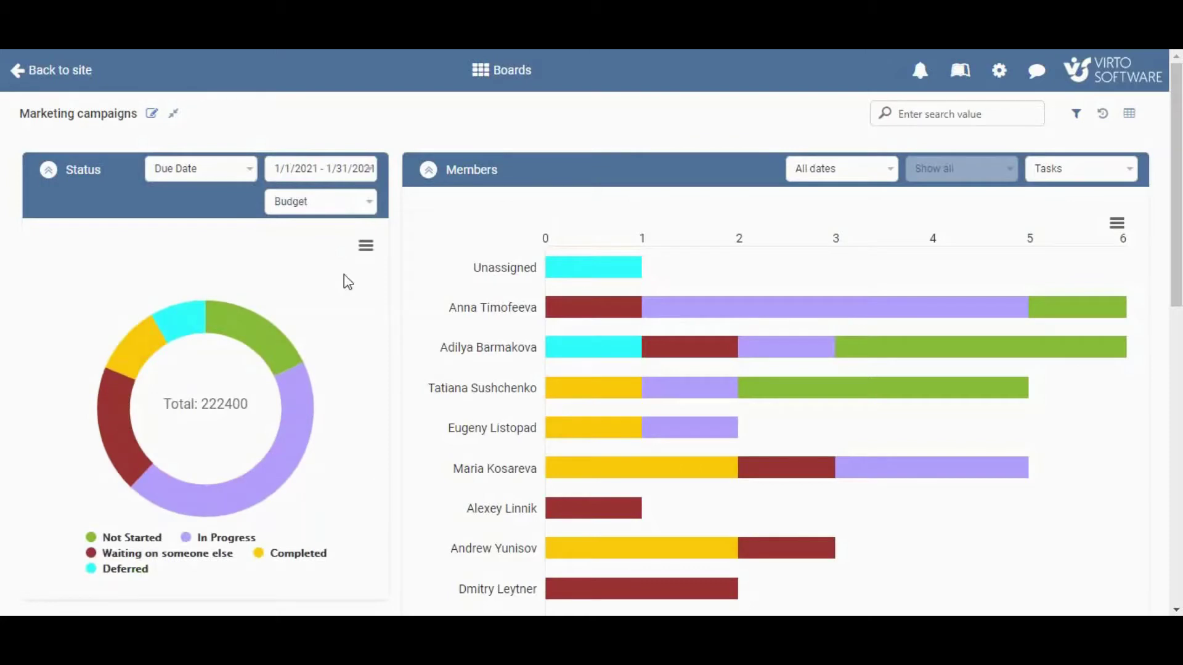
{"action": "left_click", "coordinate": [363, 247]}
Step: Filter the Members chart by Modified date with a custom range from 12/1/2020 to 1/28/2021
{"action": "left_click", "coordinate": [840, 169]}
{"action": "left_click", "coordinate": [858, 273]}
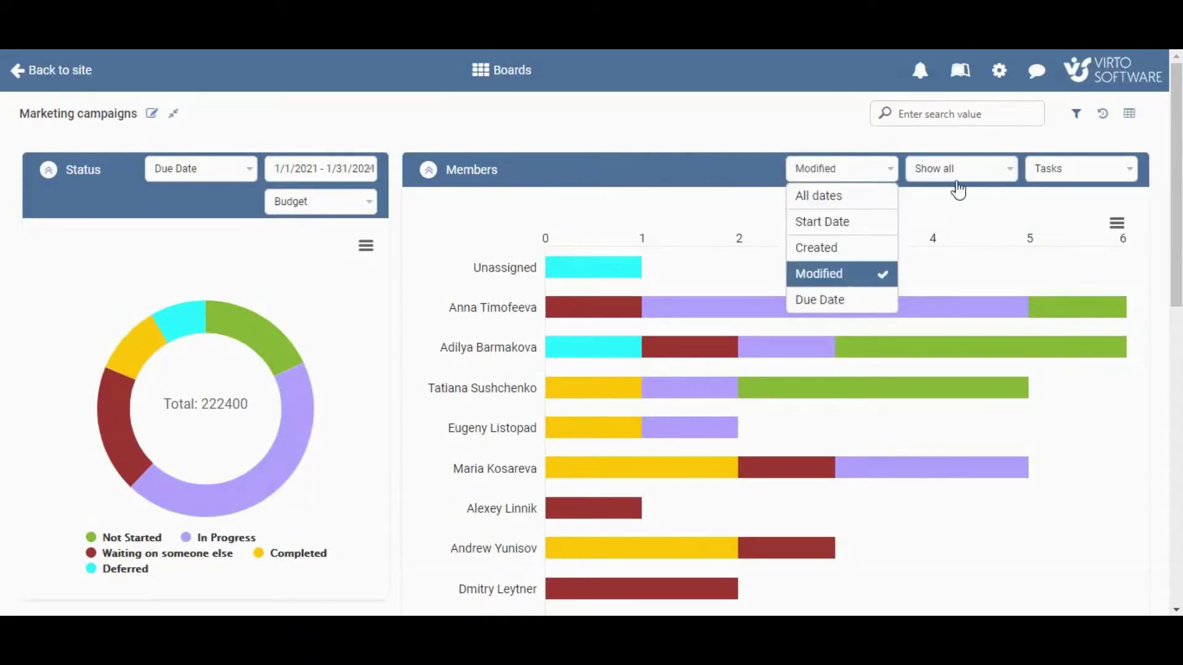
{"action": "left_click", "coordinate": [970, 179]}
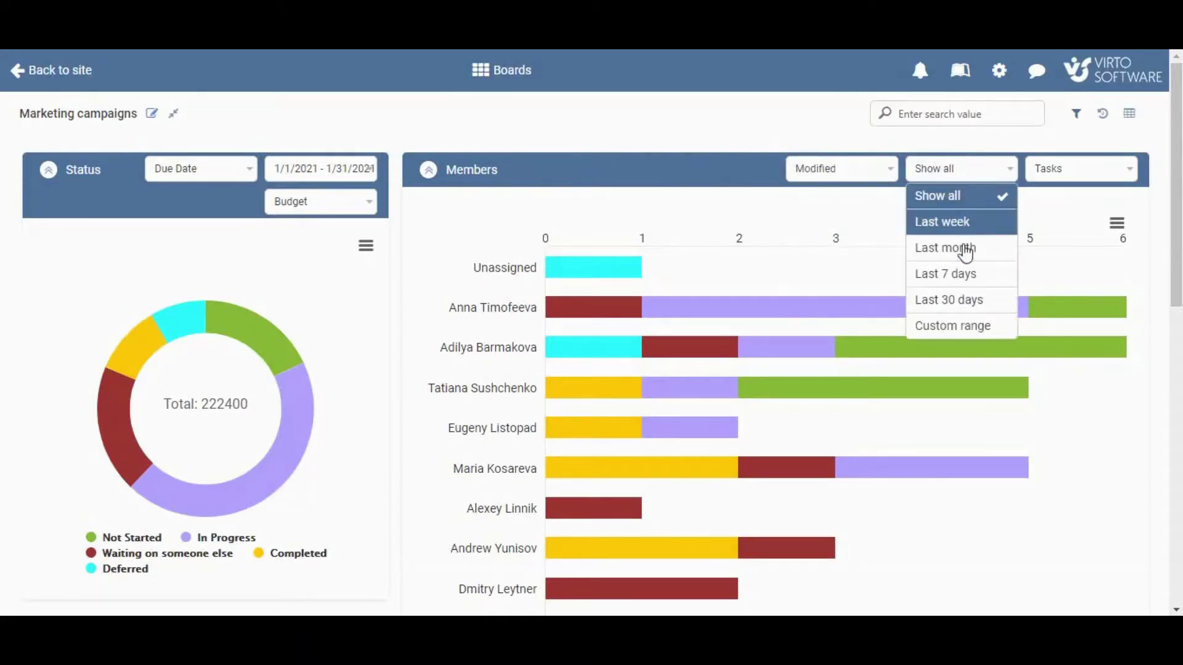
{"action": "left_click", "coordinate": [970, 333]}
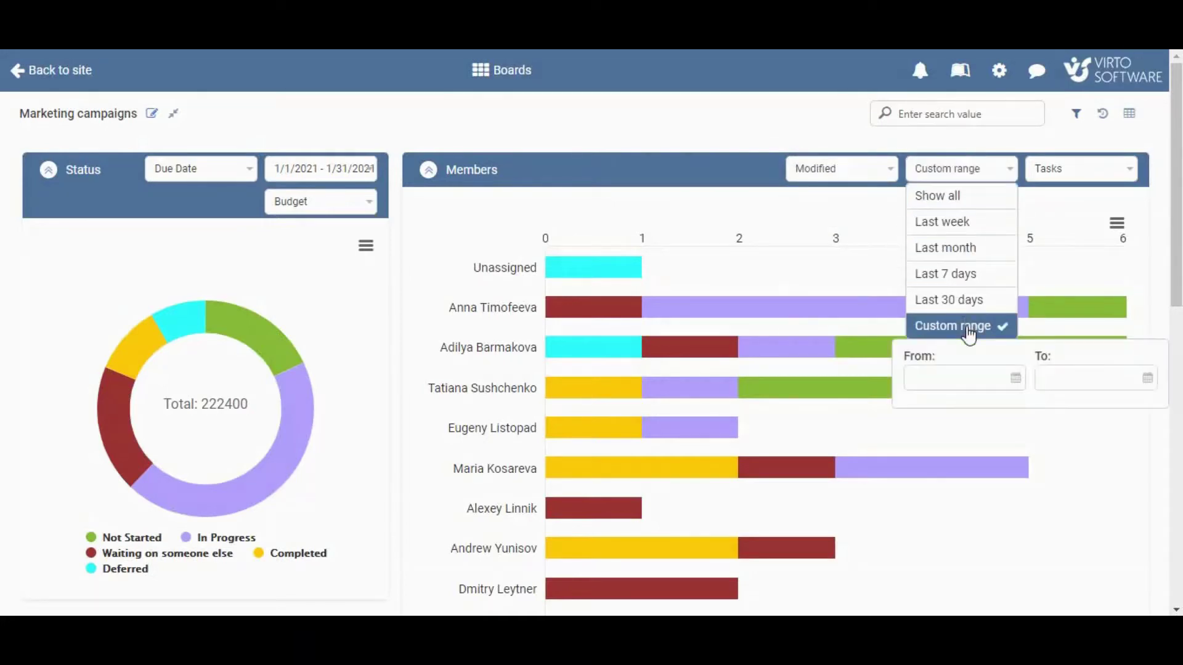
{"action": "left_click", "coordinate": [1015, 377]}
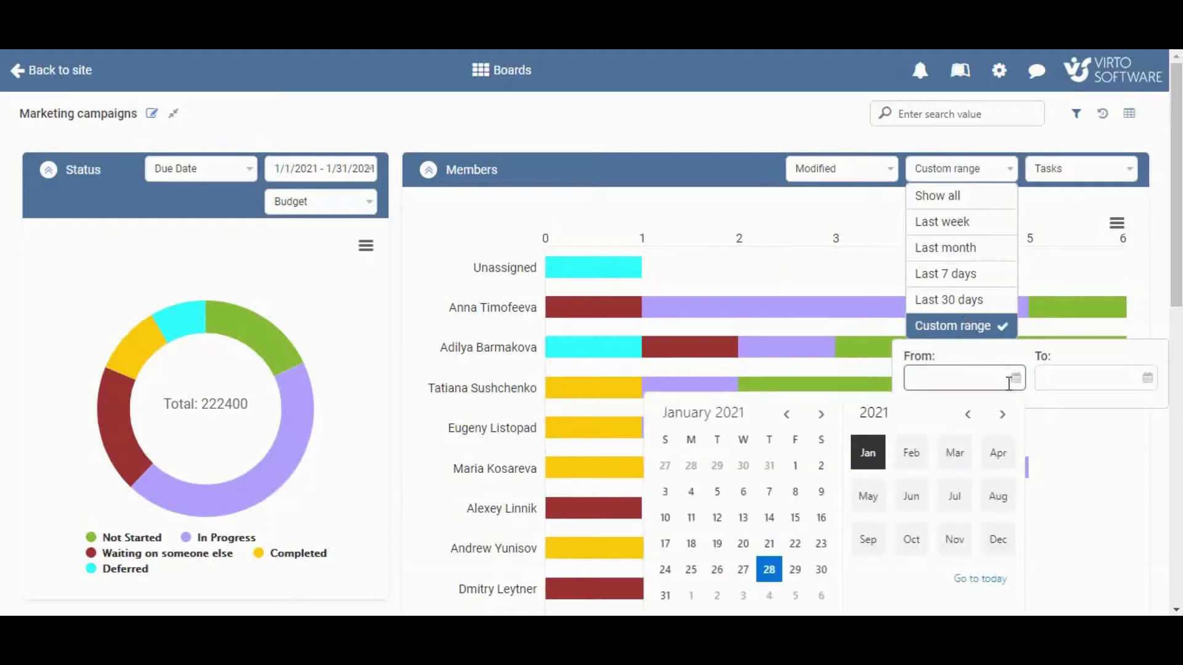
{"action": "left_click", "coordinate": [788, 416]}
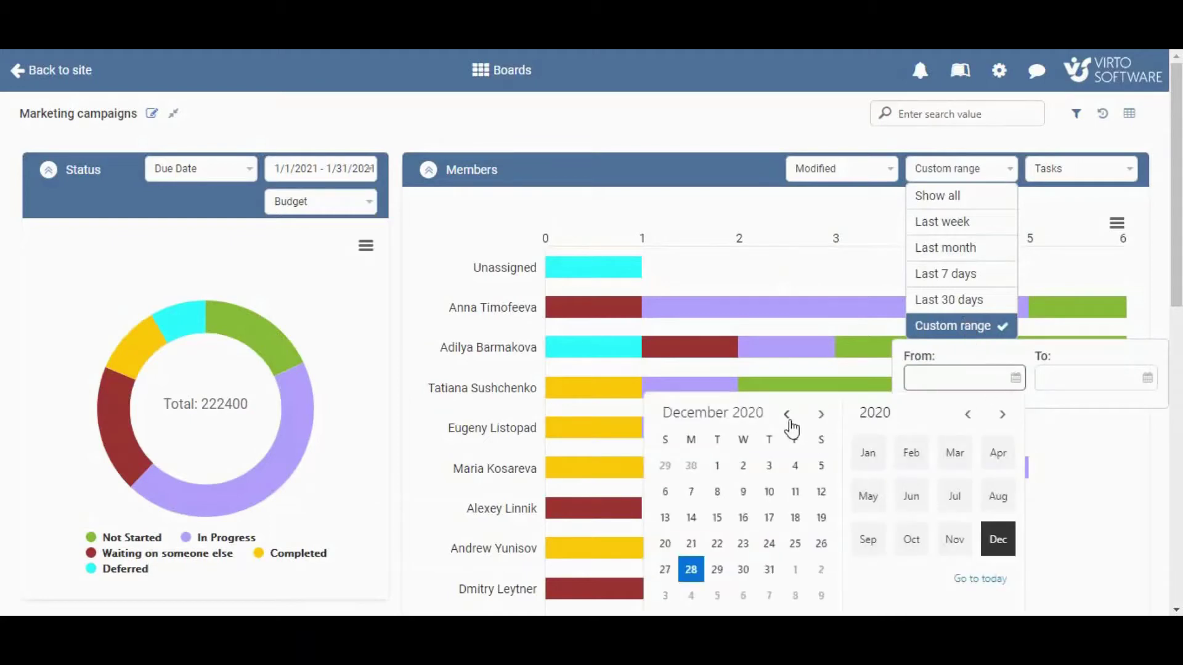
{"action": "left_click", "coordinate": [717, 467]}
{"action": "left_click", "coordinate": [929, 563]}
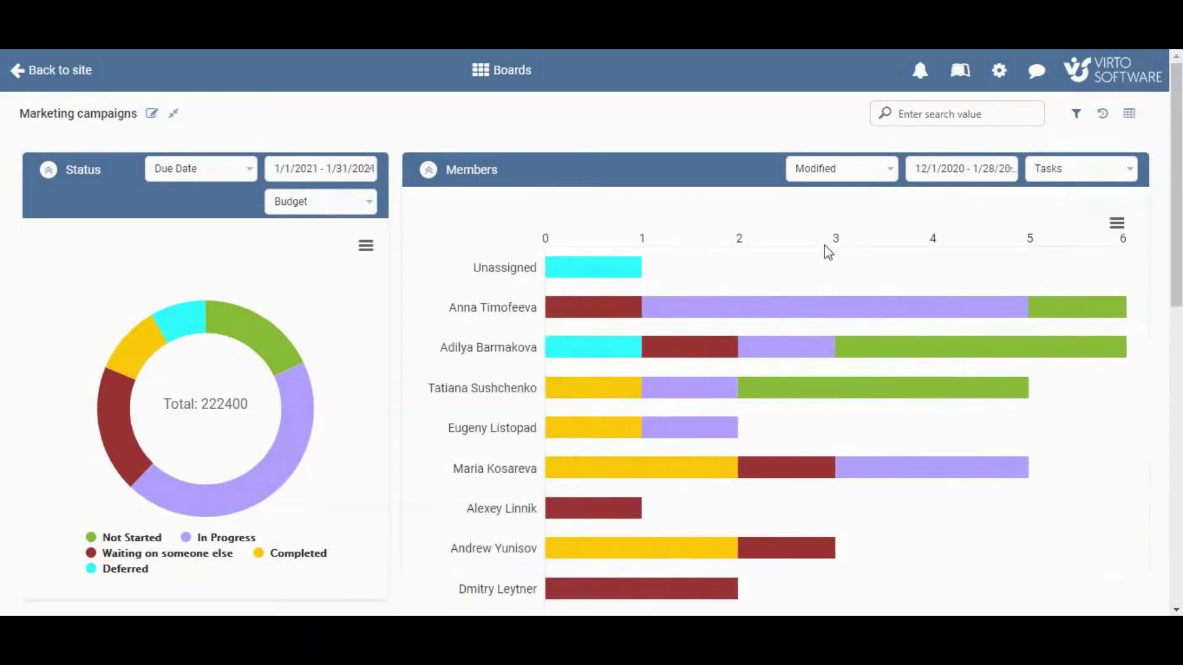
Step: Filter the Completion chart by Due Date and check which task statuses it includes
{"action": "mouse_move", "coordinate": [619, 278]}
{"action": "mouse_move", "coordinate": [682, 346]}
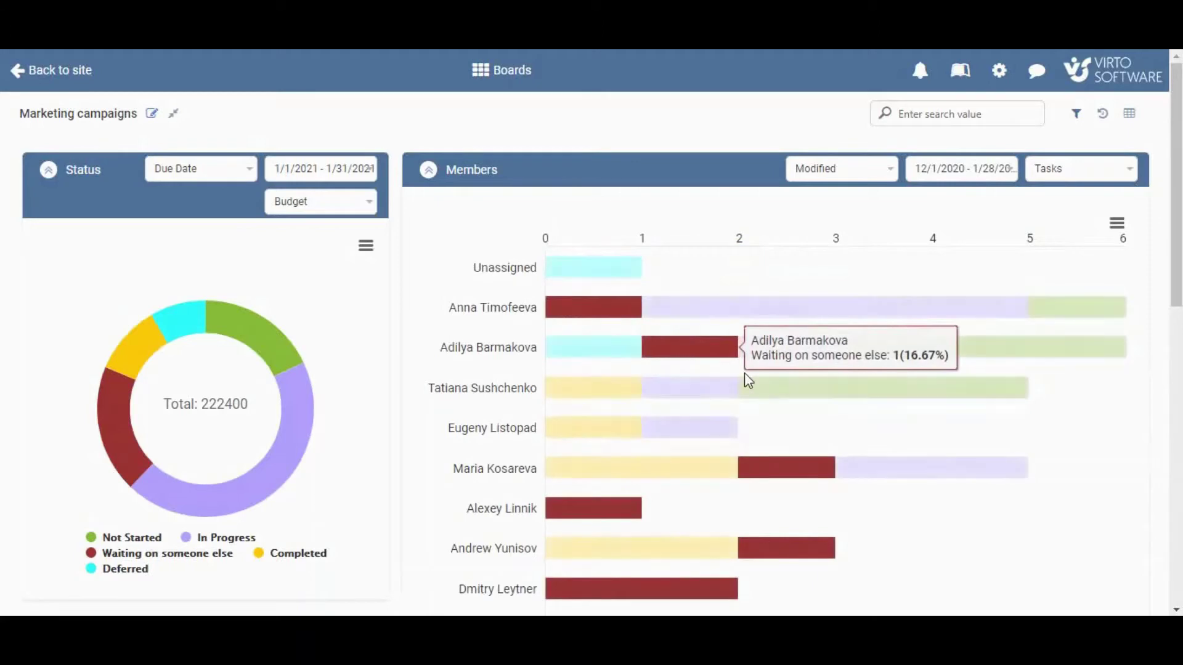
{"action": "mouse_move", "coordinate": [780, 392]}
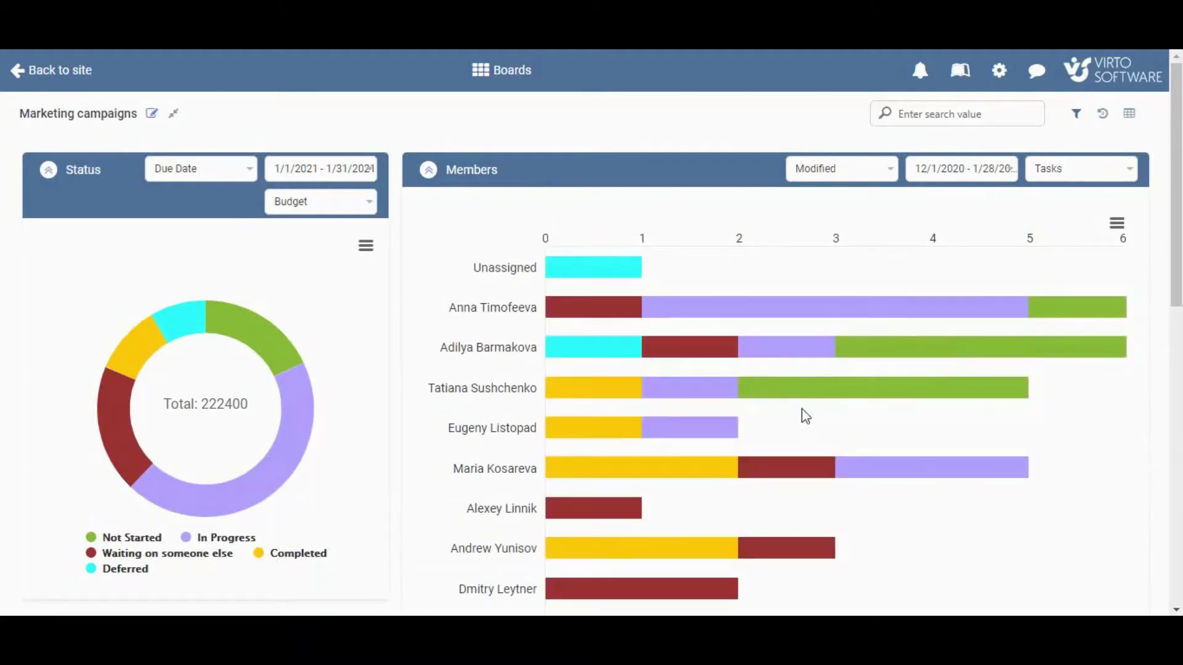
{"action": "left_click_drag", "start_coordinate": [1177, 307], "coordinate": [1140, 613]}
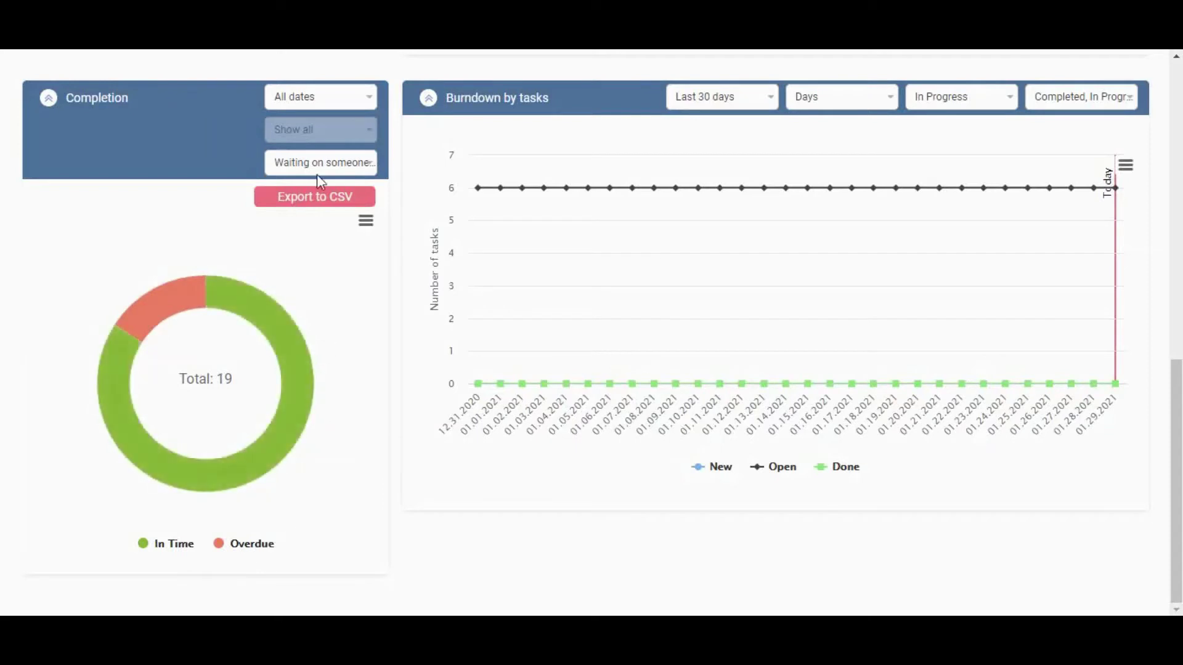
{"action": "left_click", "coordinate": [316, 98]}
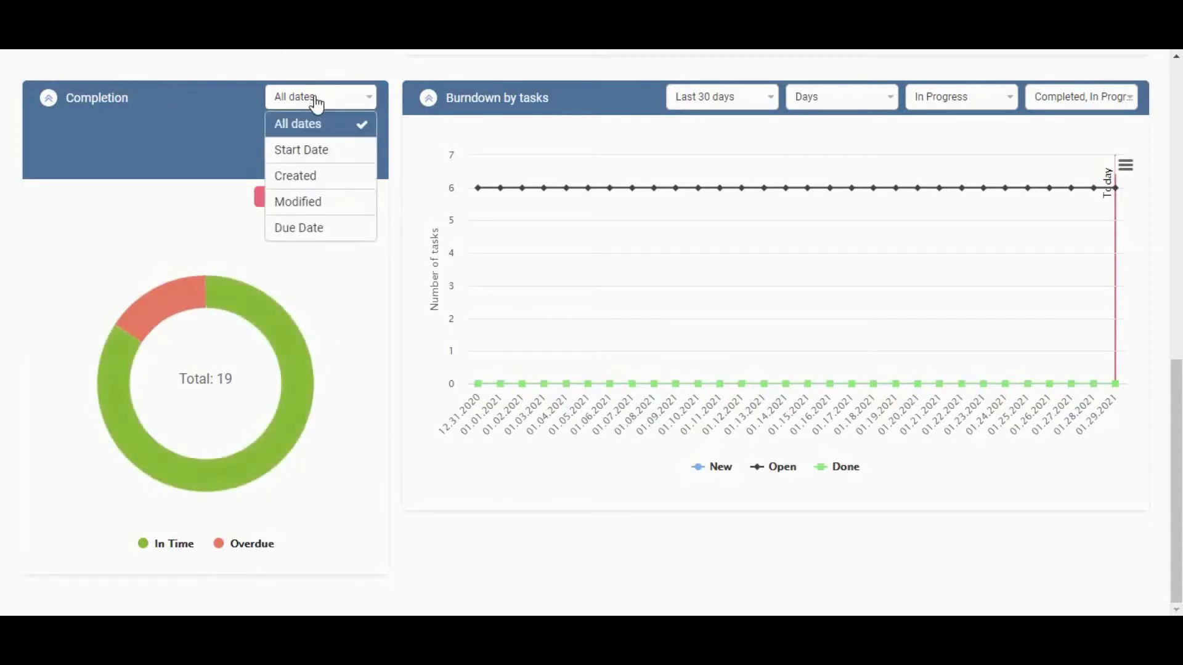
{"action": "left_click", "coordinate": [321, 236]}
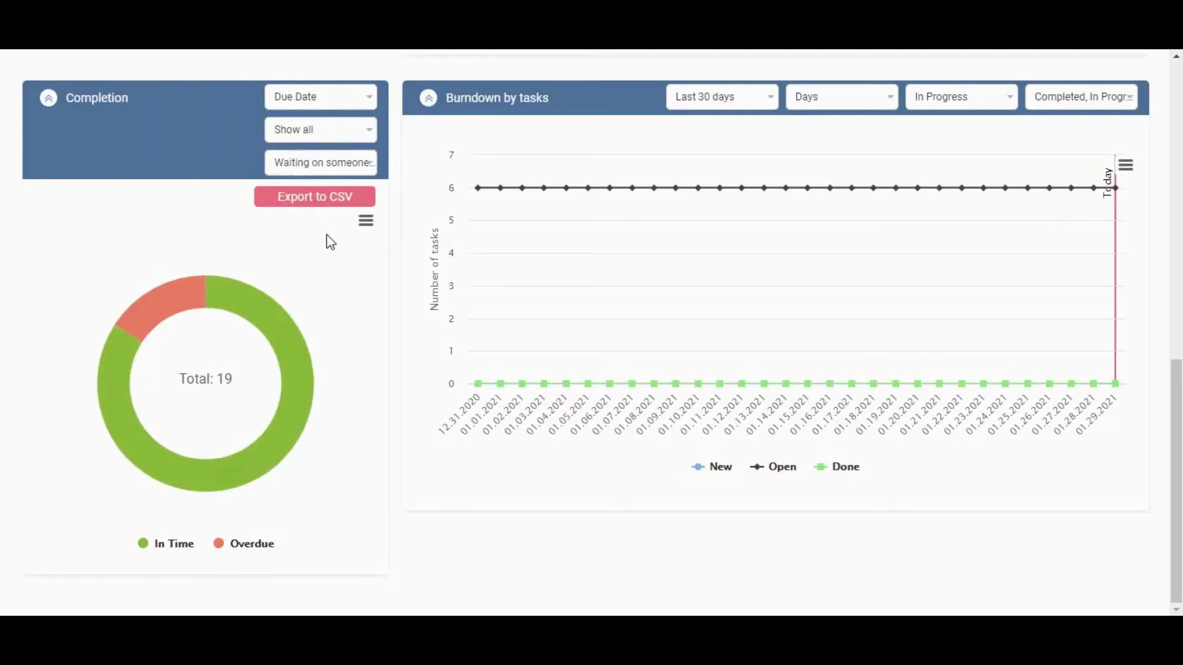
{"action": "left_click", "coordinate": [325, 166]}
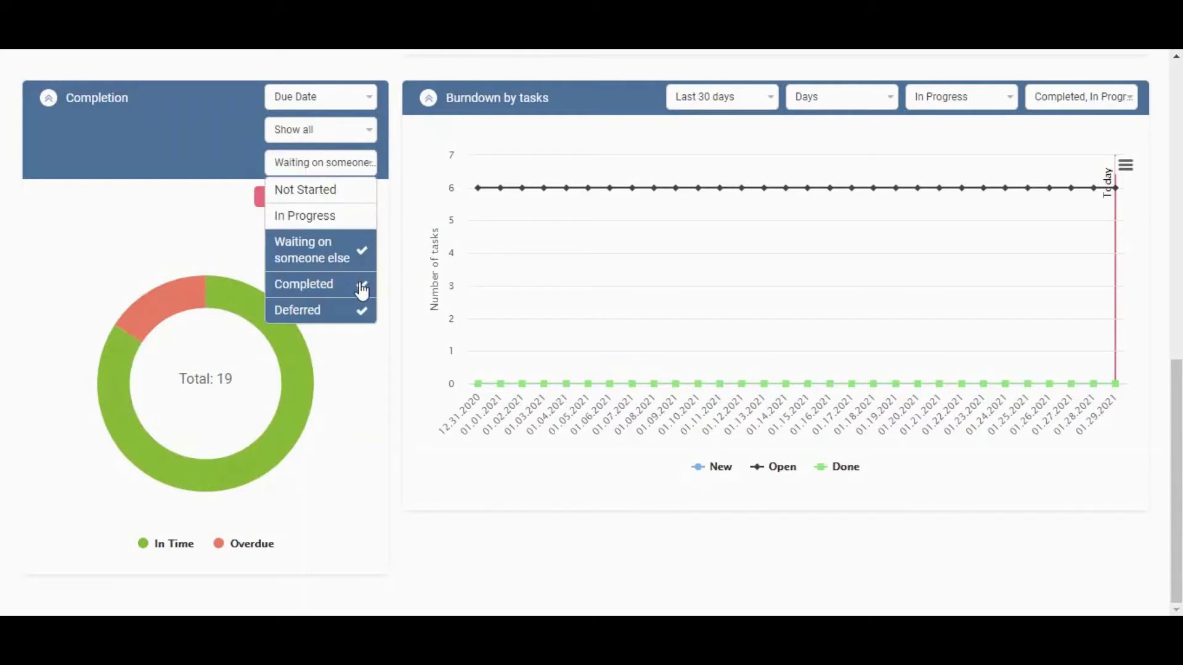
{"action": "left_click", "coordinate": [368, 331]}
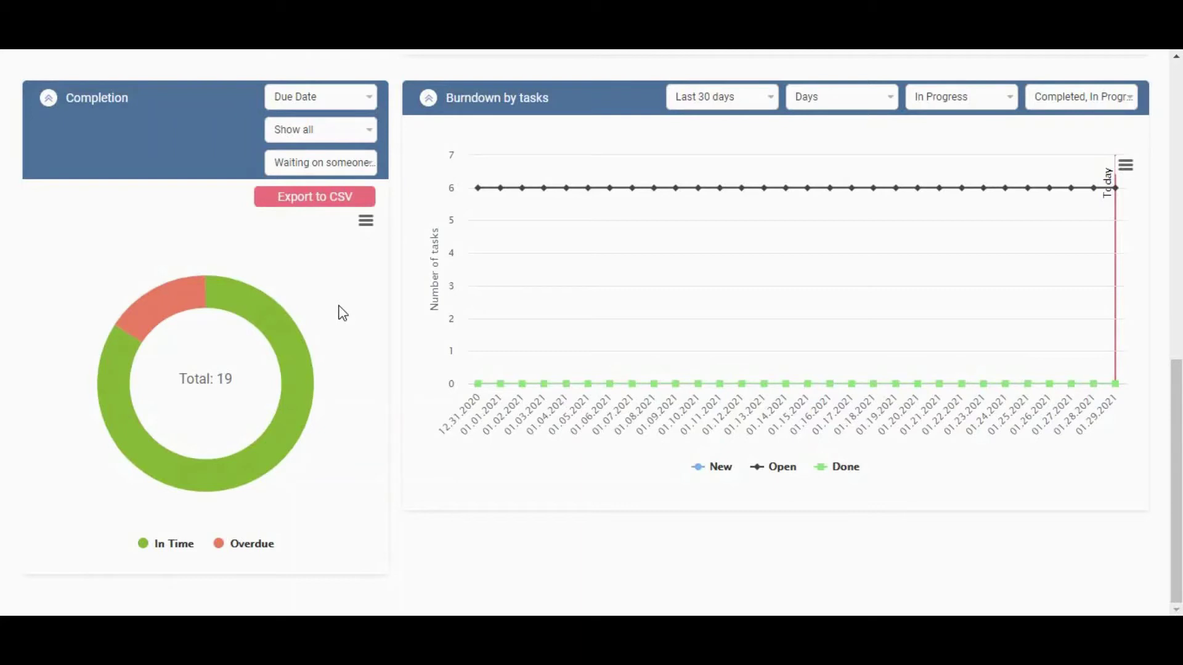
Step: Export the Completion chart's data to CSV and open the downloaded file in Excel
{"action": "left_click", "coordinate": [315, 198]}
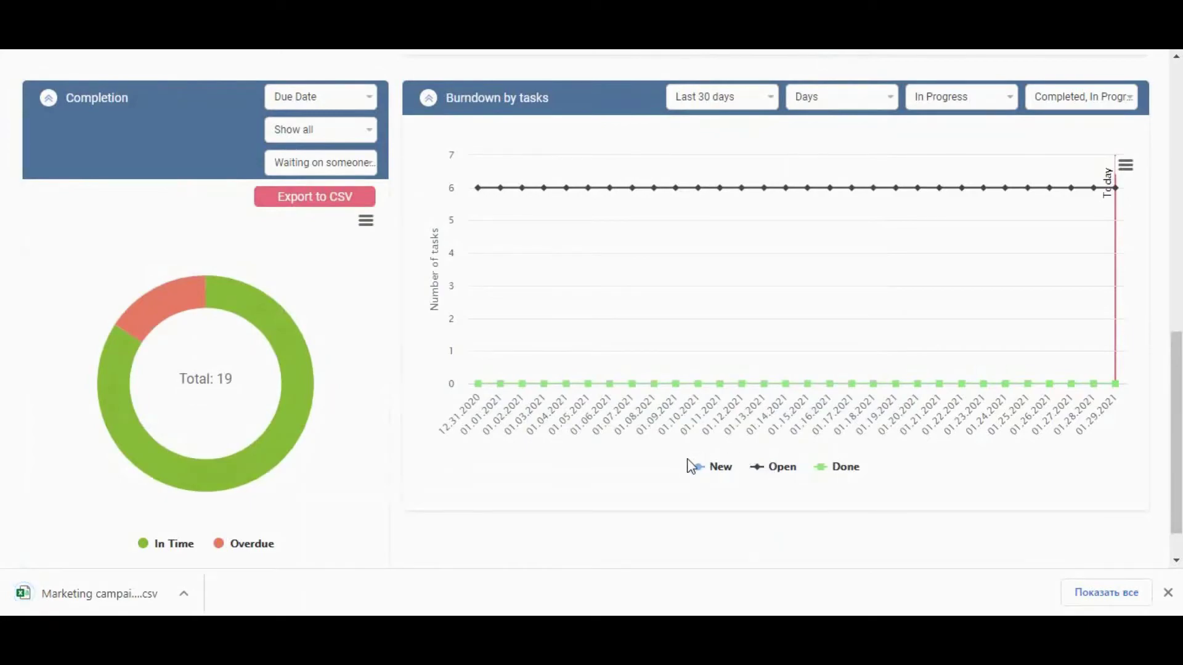
{"action": "left_click", "coordinate": [155, 595]}
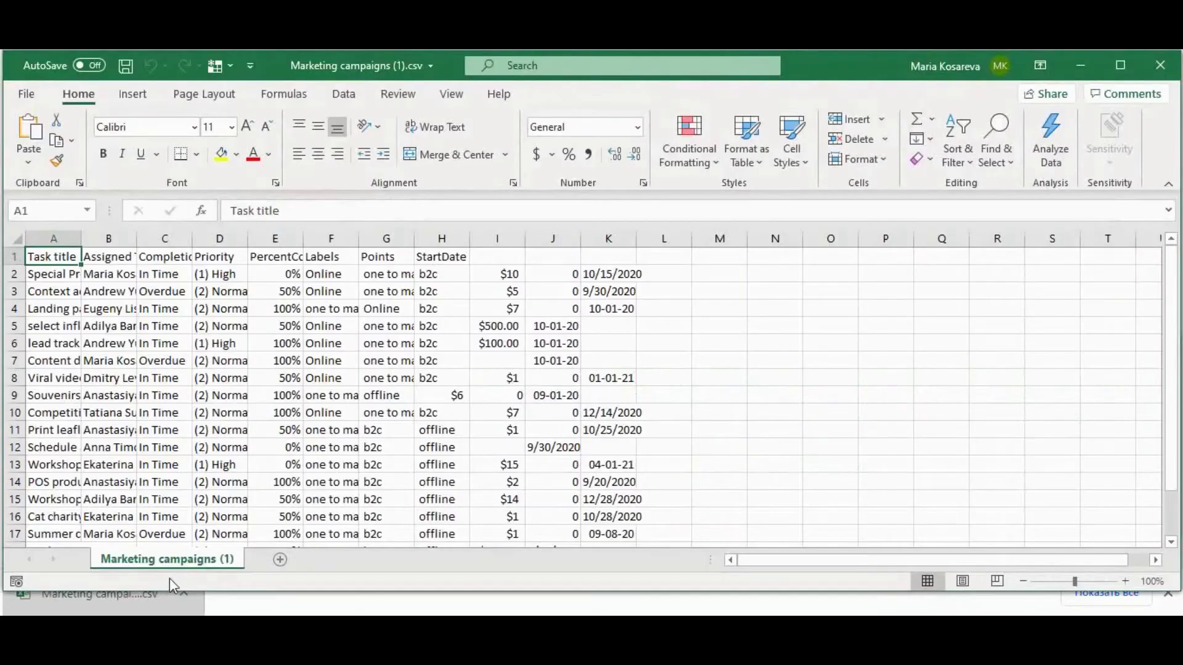
Step: Convert the exported data range A1:K20 into a table without marking its first row as headers
{"action": "key", "text": "ctrl+shift+End"}
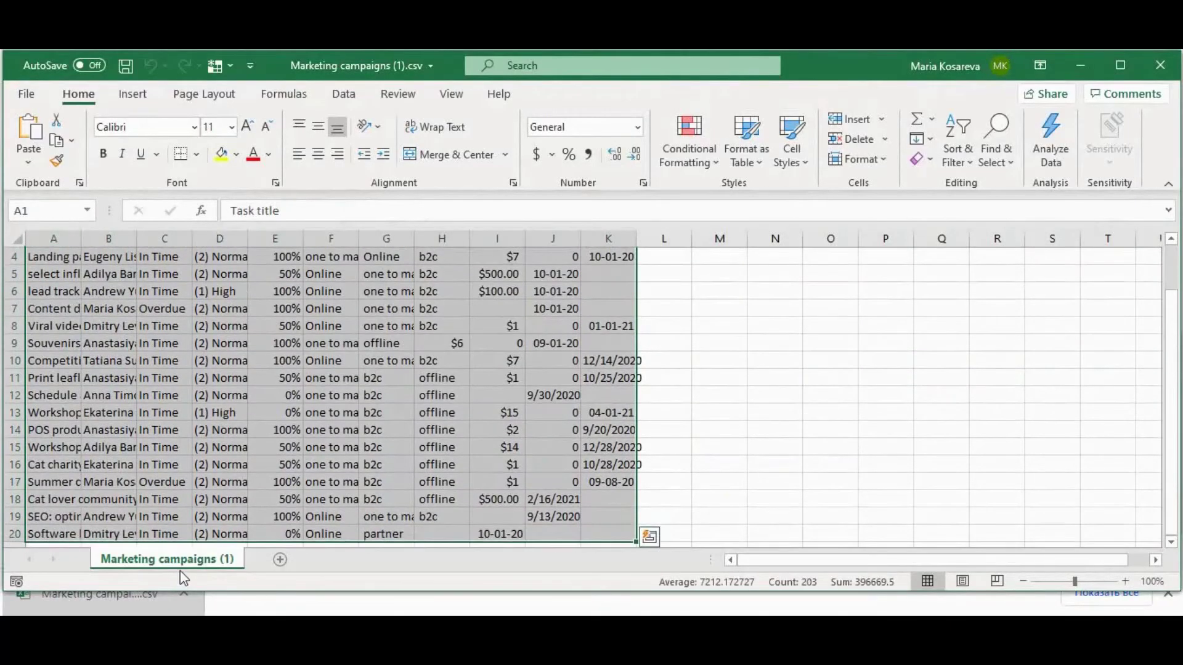
{"action": "key", "text": "ctrl+t"}
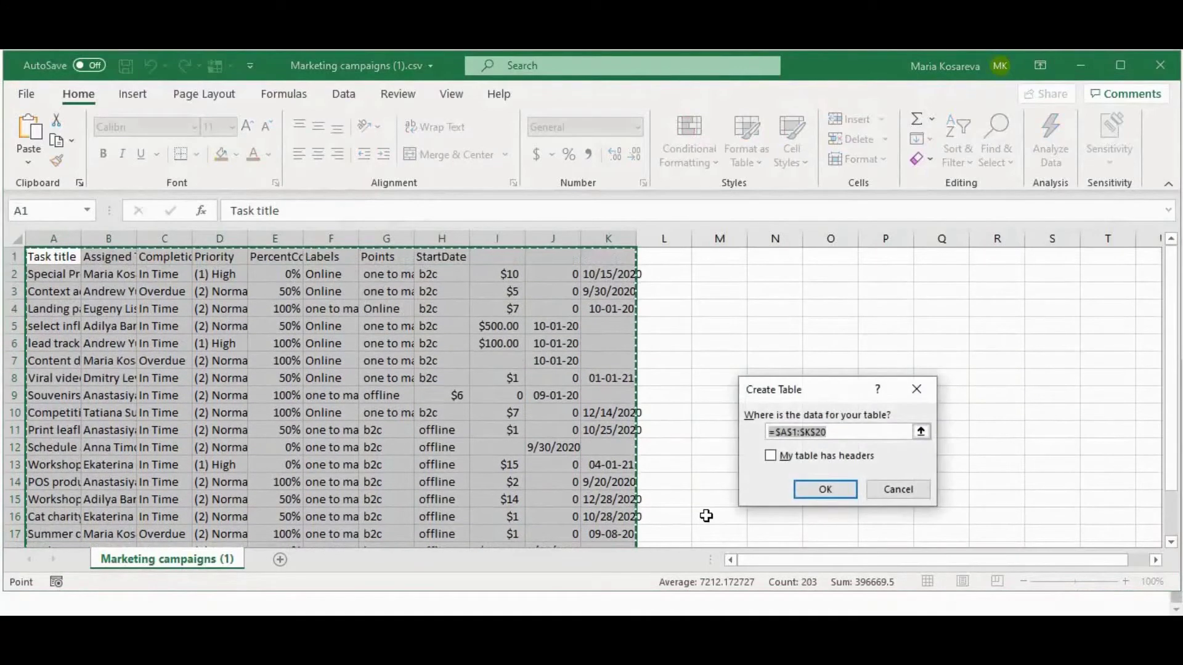
{"action": "left_click", "coordinate": [825, 490]}
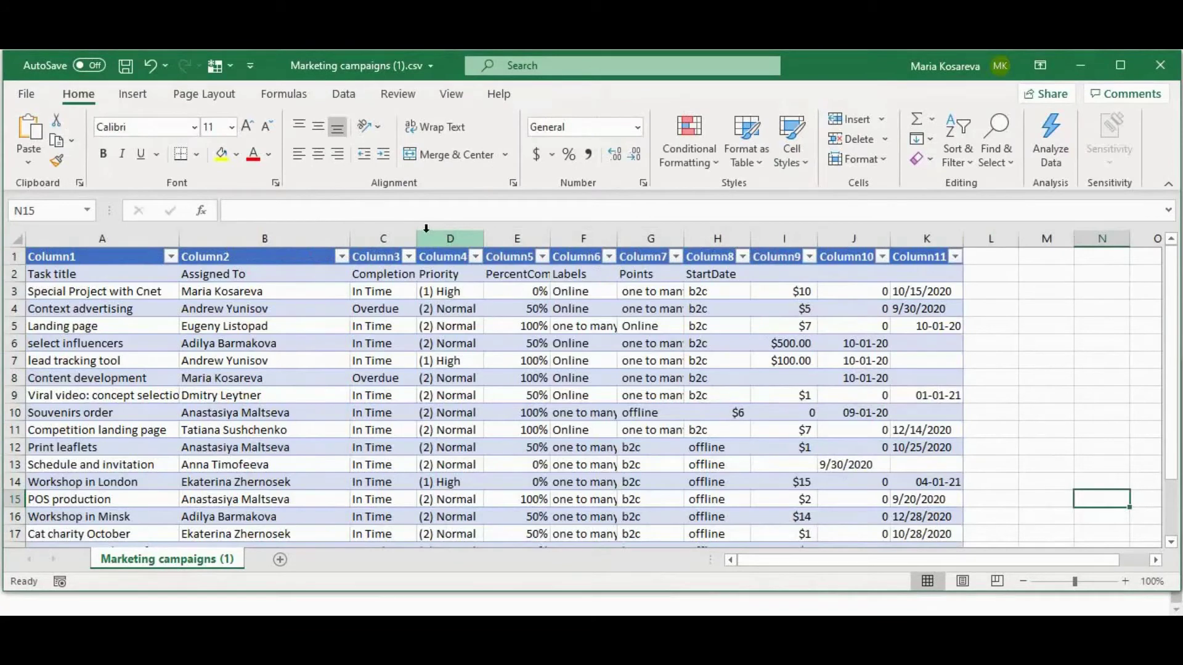
Step: Filter Column3 to show only Overdue tasks and select the assignee cells of the filtered rows
{"action": "left_click", "coordinate": [409, 258]}
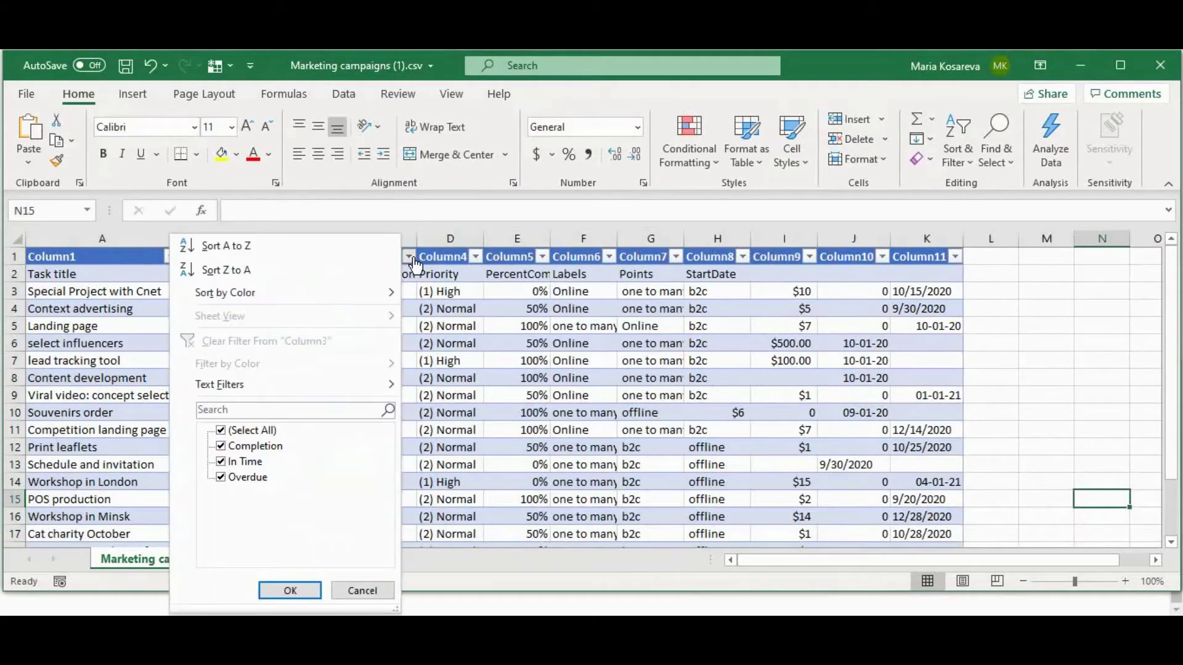
{"action": "left_click", "coordinate": [225, 431]}
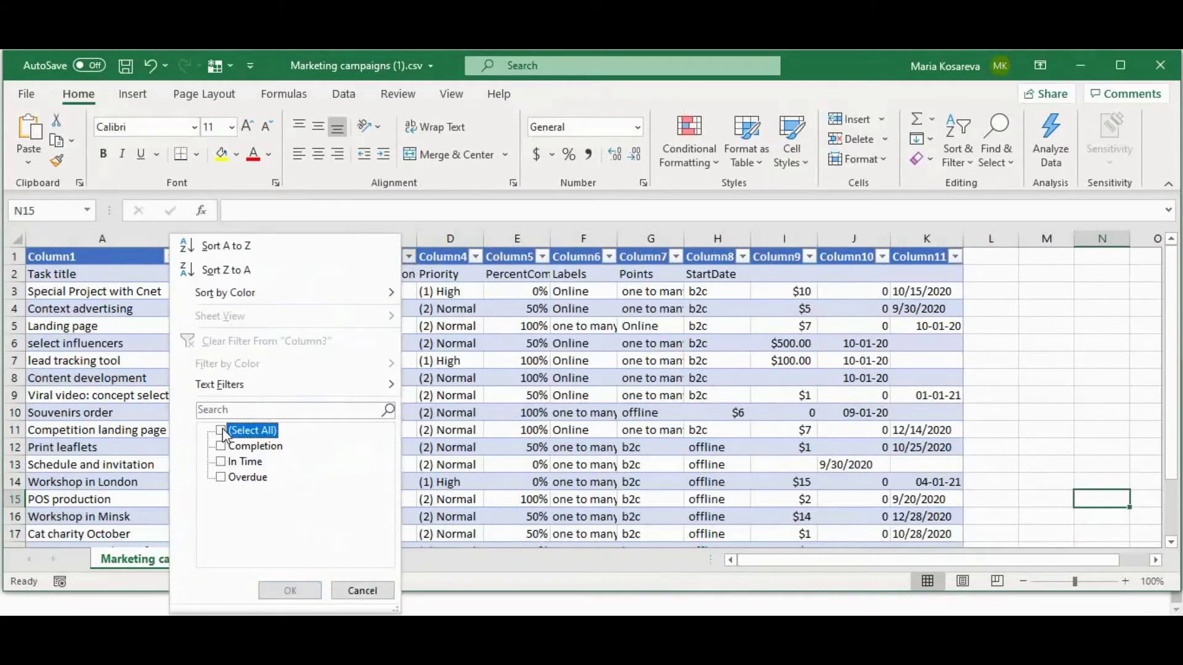
{"action": "left_click", "coordinate": [227, 481]}
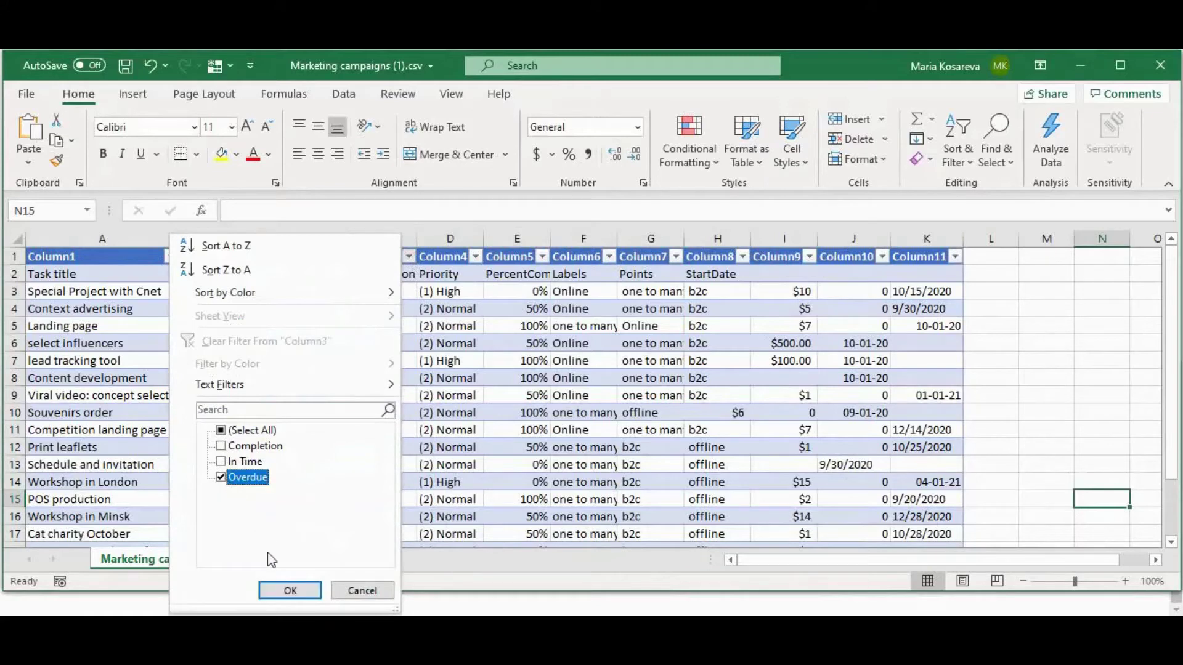
{"action": "left_click", "coordinate": [290, 592]}
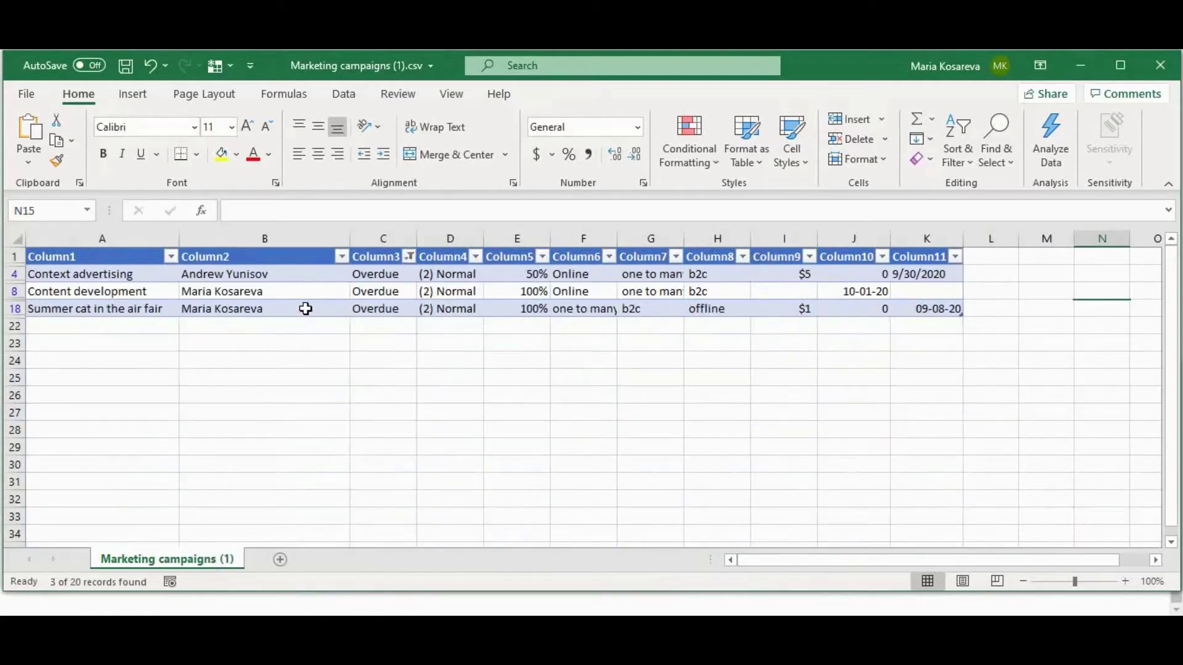
{"action": "left_click_drag", "start_coordinate": [307, 275], "coordinate": [306, 314]}
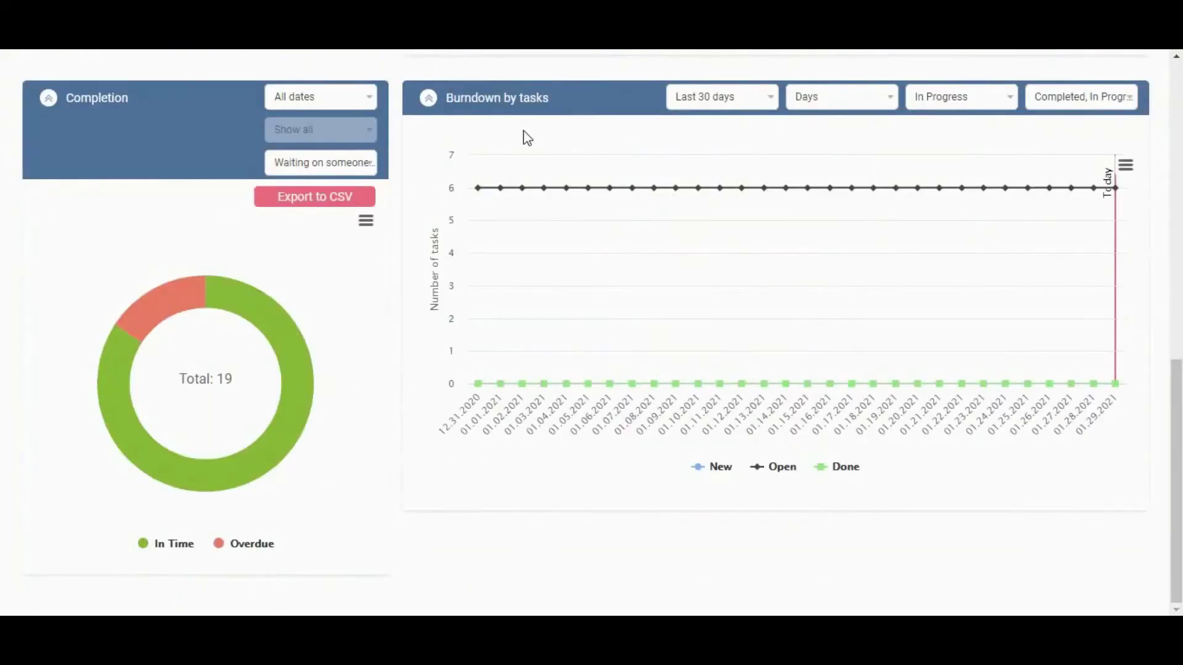
Step: Set the Burndown chart's date filter to a custom range from 1 Aug, 2020 to 28 Jan, 2021
{"action": "left_click", "coordinate": [705, 110]}
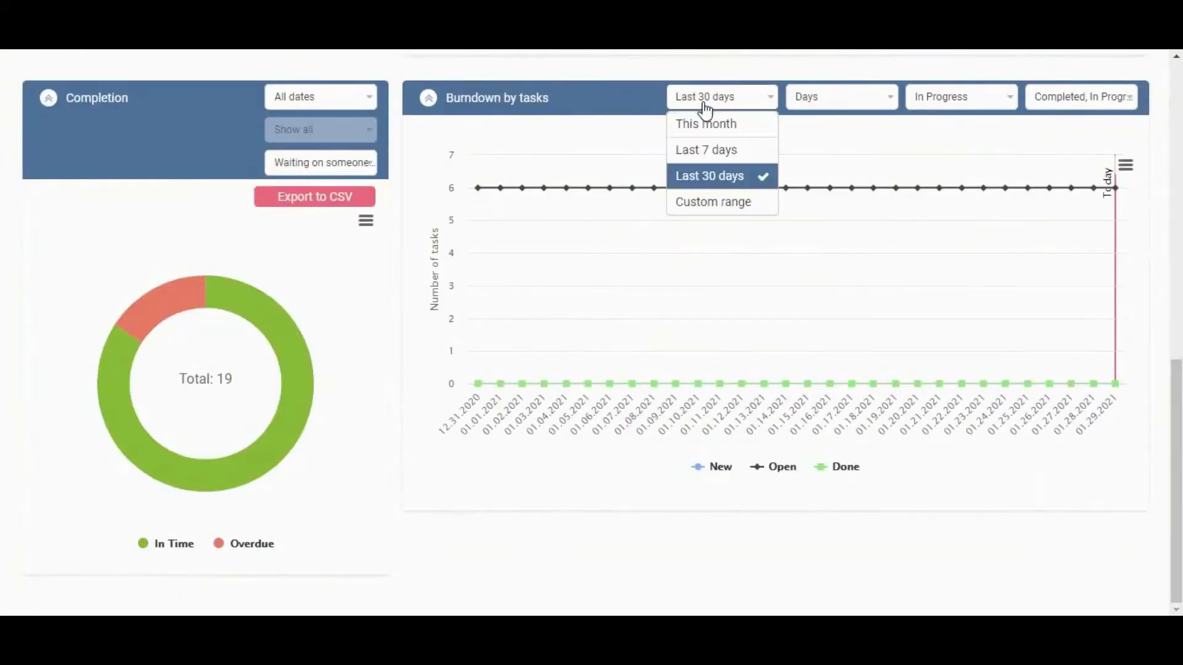
{"action": "left_click", "coordinate": [719, 203]}
{"action": "left_click", "coordinate": [927, 228]}
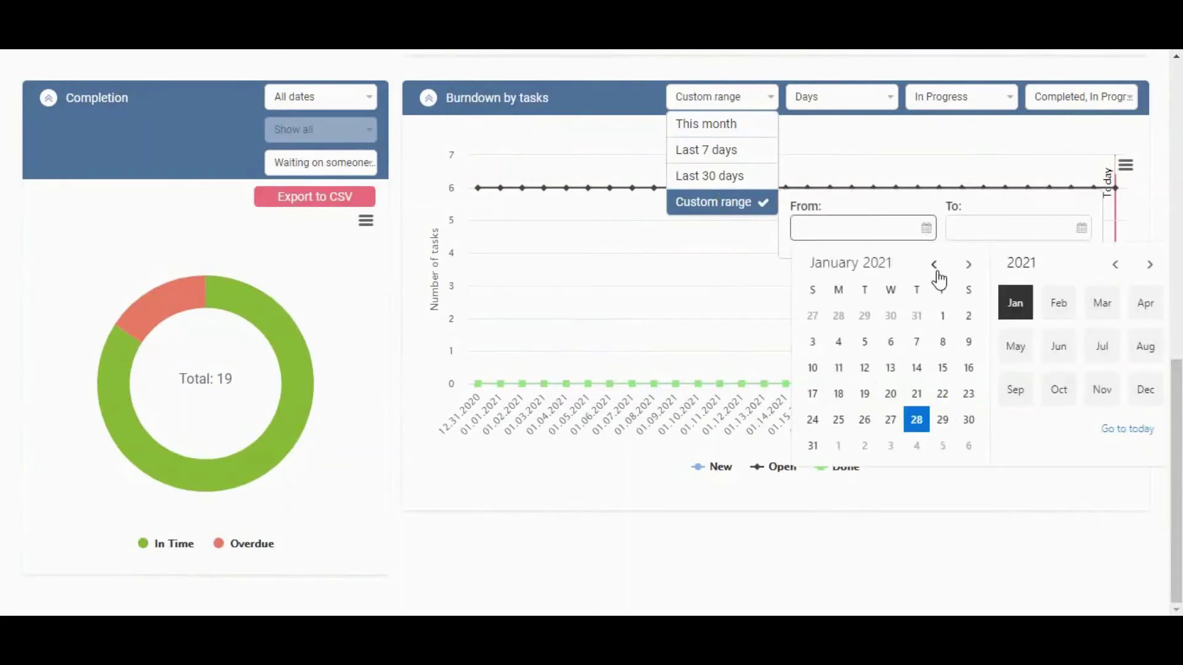
{"action": "left_click", "coordinate": [1115, 264]}
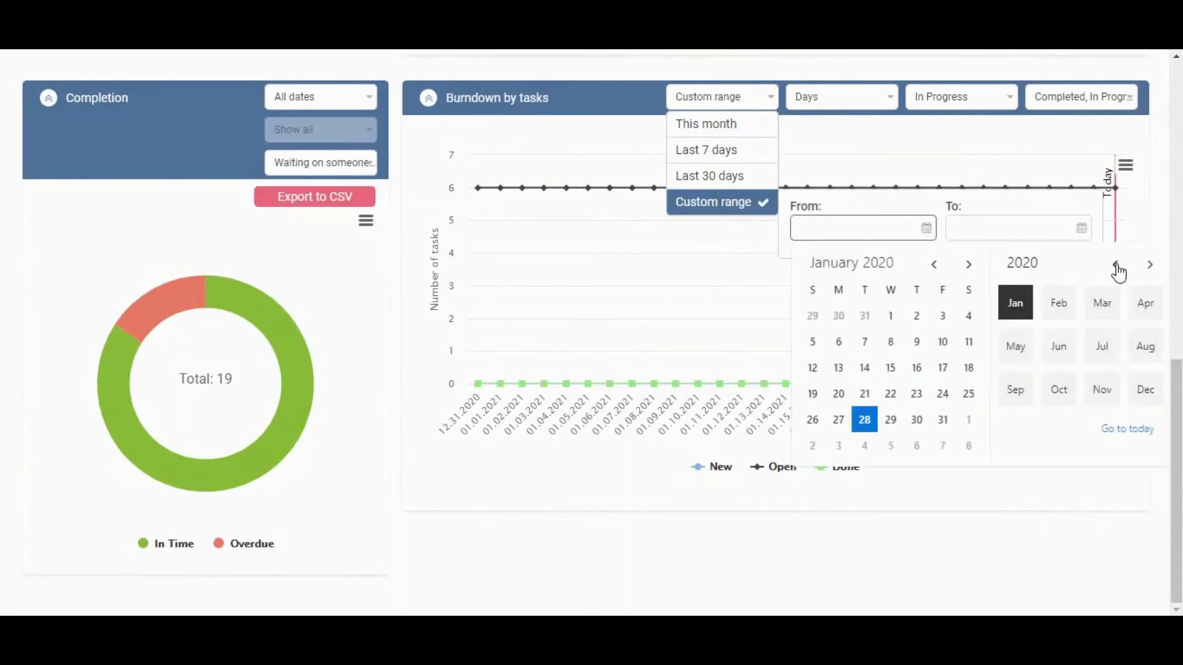
{"action": "left_click", "coordinate": [1145, 347]}
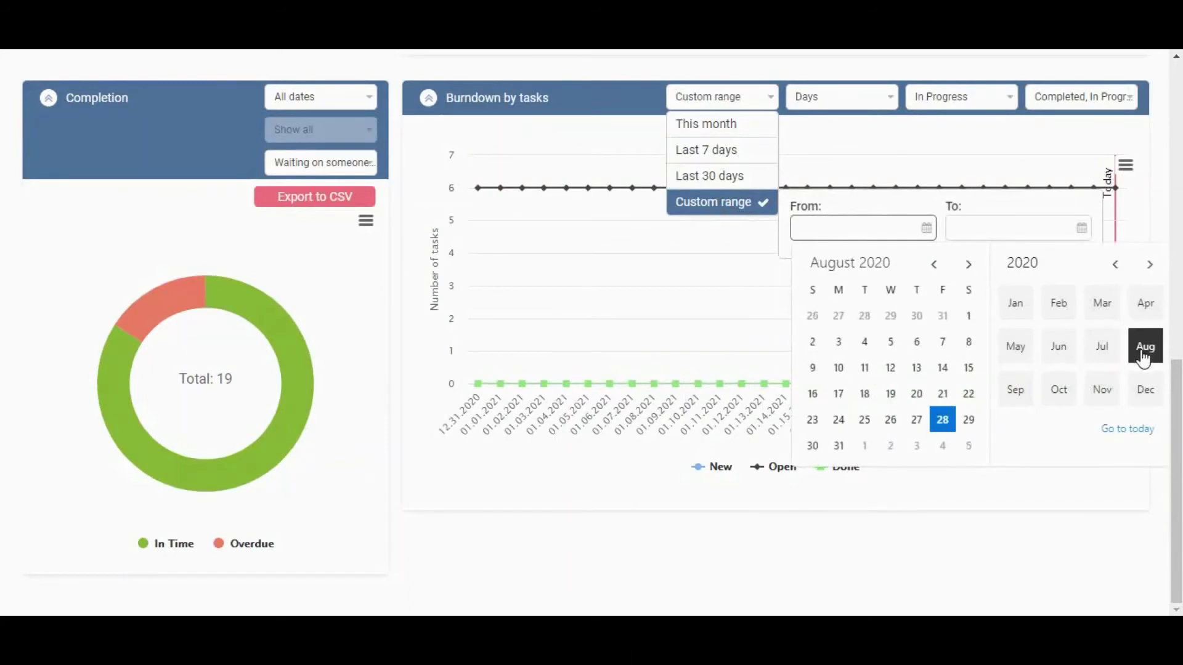
{"action": "left_click", "coordinate": [969, 320]}
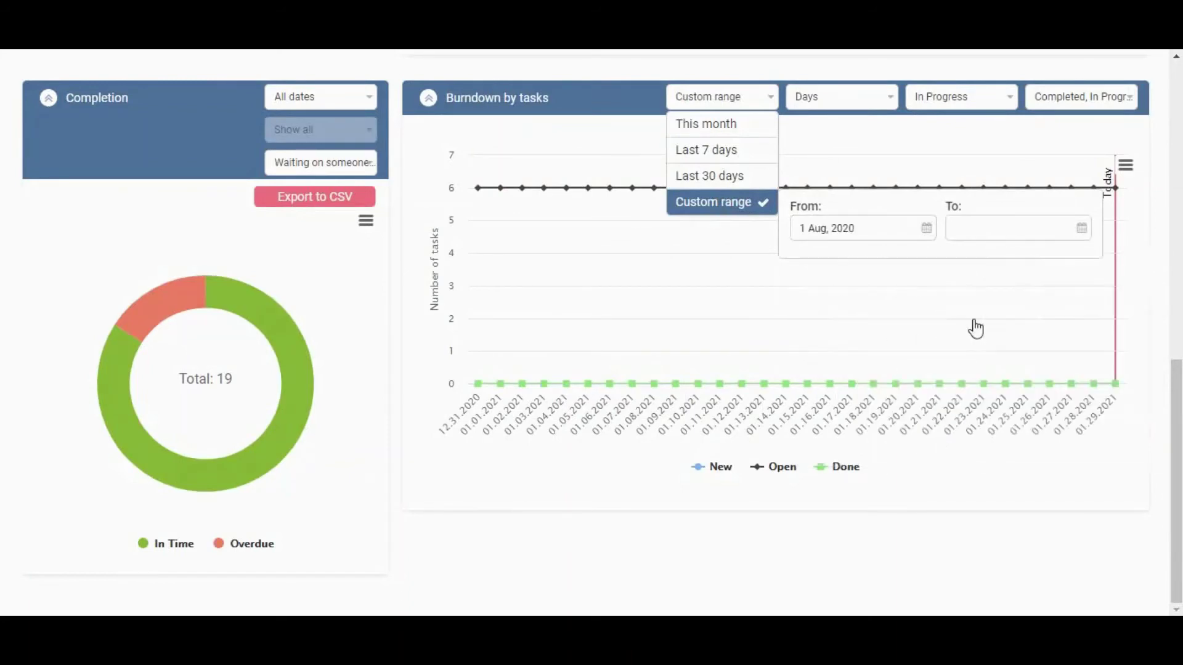
{"action": "left_click", "coordinate": [989, 233]}
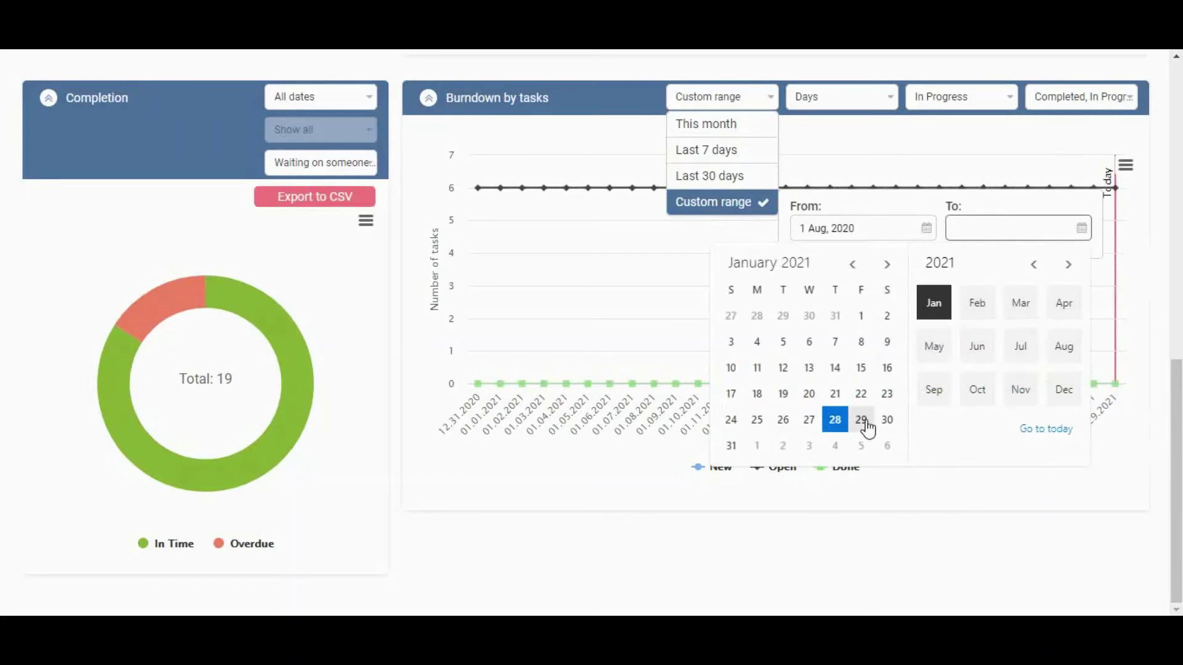
{"action": "left_click", "coordinate": [835, 420]}
Step: Group the Burndown chart by months and inspect the new and open task values from September through December
{"action": "left_click", "coordinate": [867, 100]}
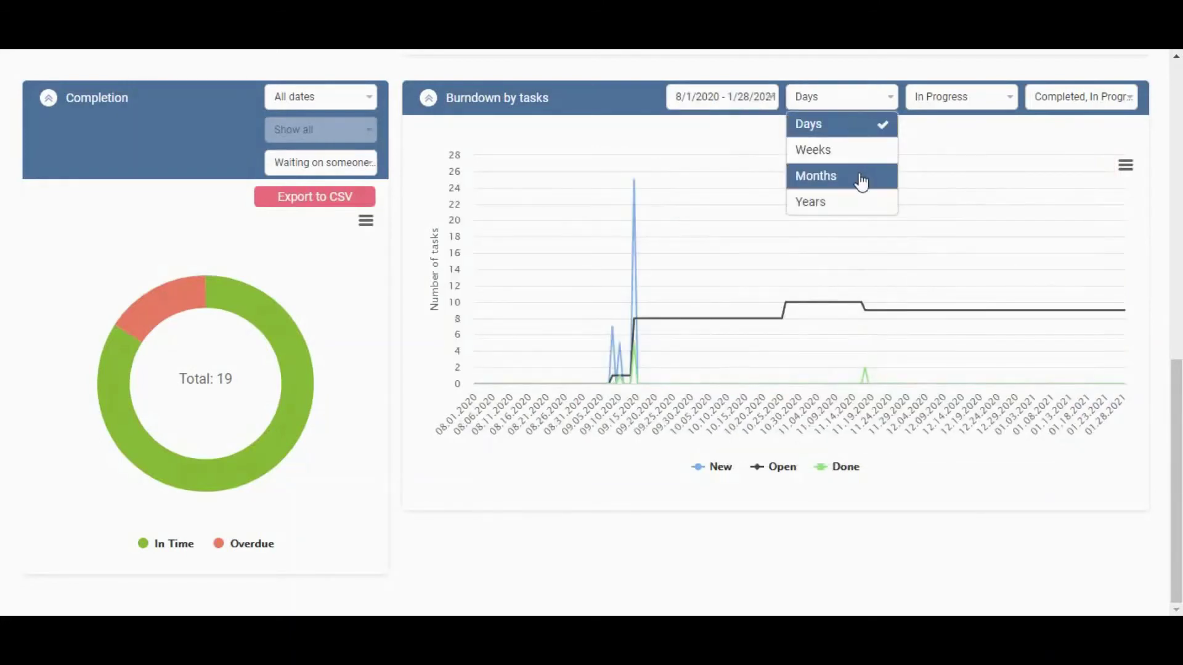
{"action": "left_click", "coordinate": [866, 180]}
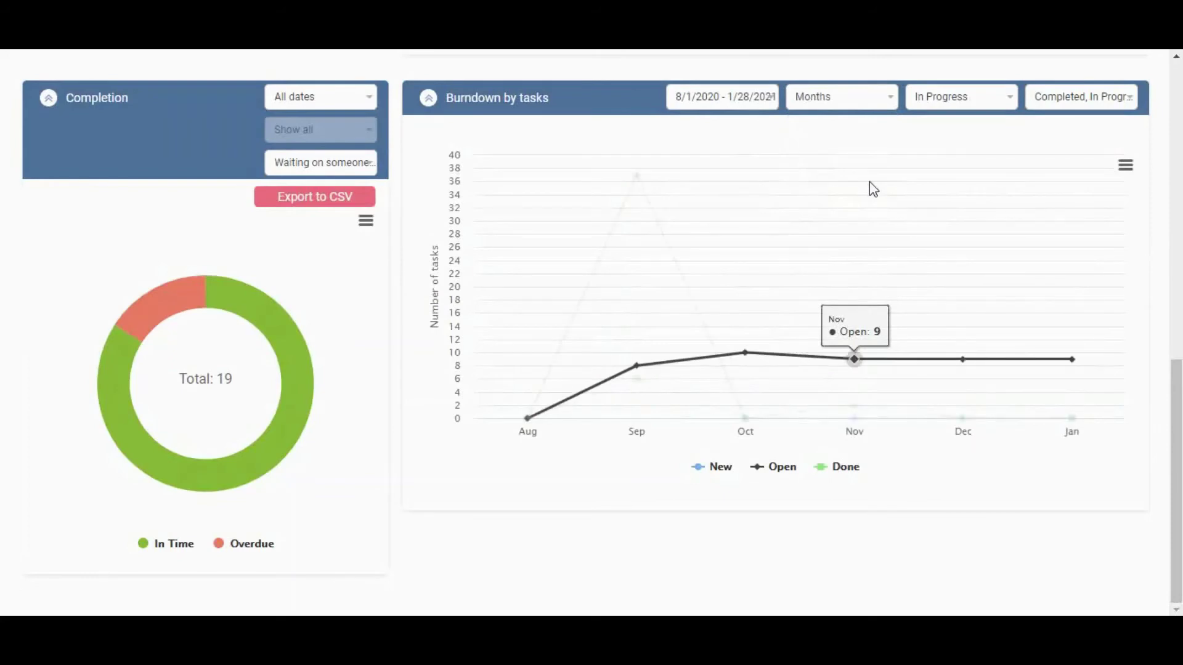
{"action": "mouse_move", "coordinate": [626, 238]}
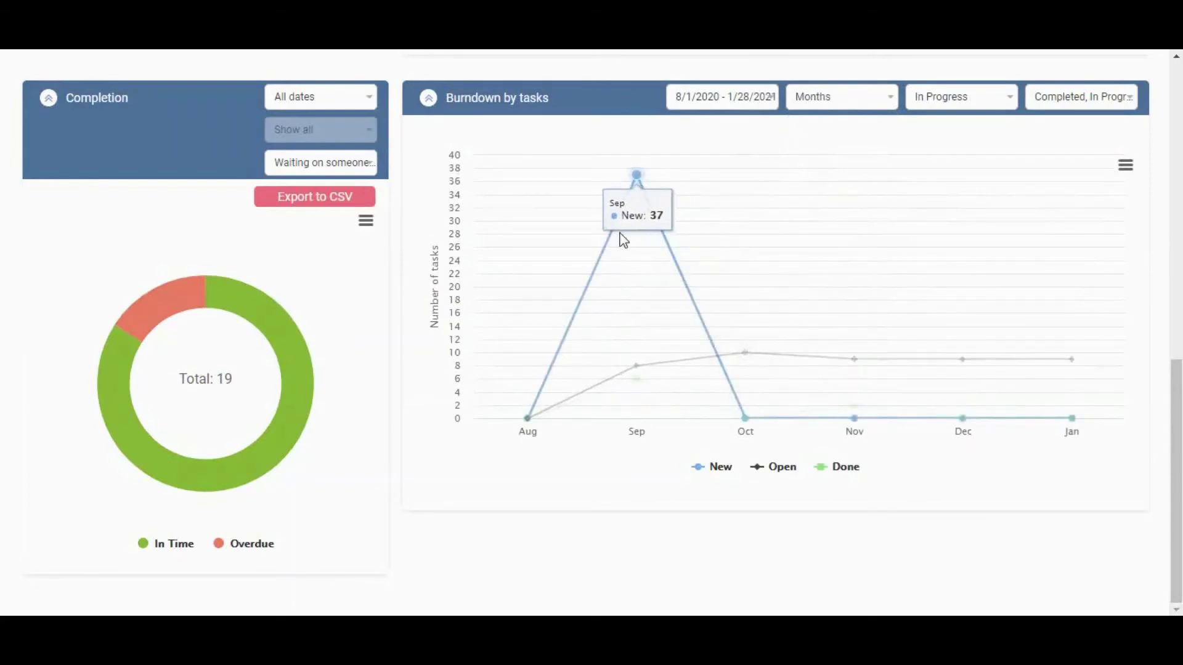
{"action": "mouse_move", "coordinate": [658, 317]}
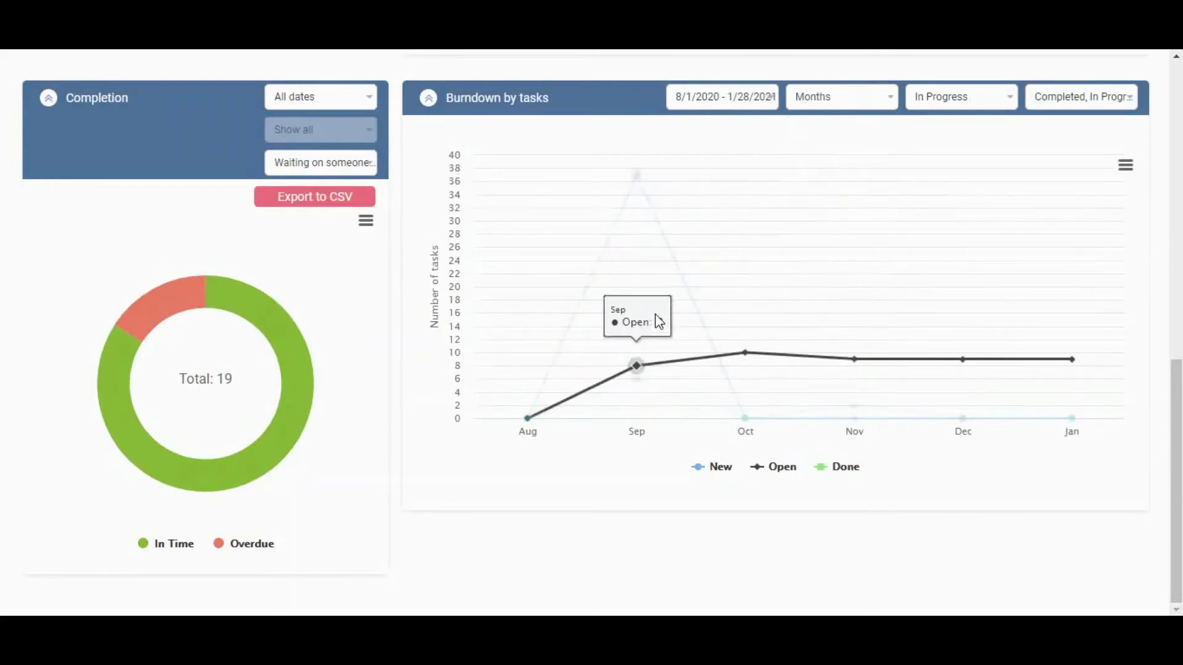
{"action": "mouse_move", "coordinate": [747, 353]}
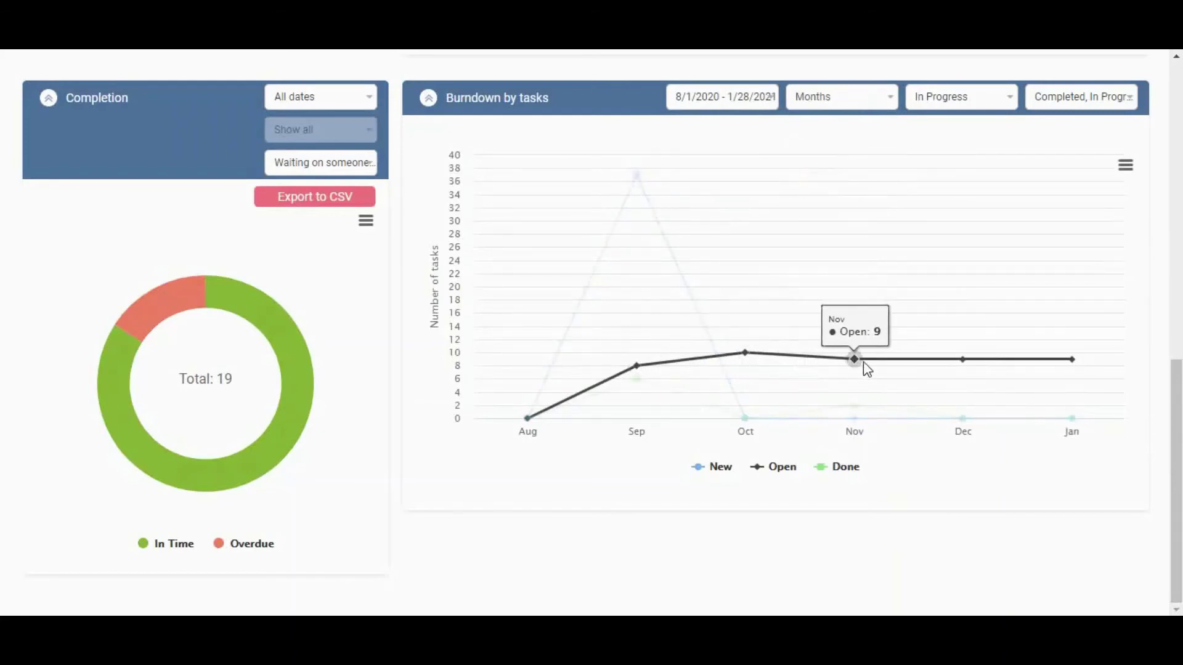
{"action": "mouse_move", "coordinate": [961, 364]}
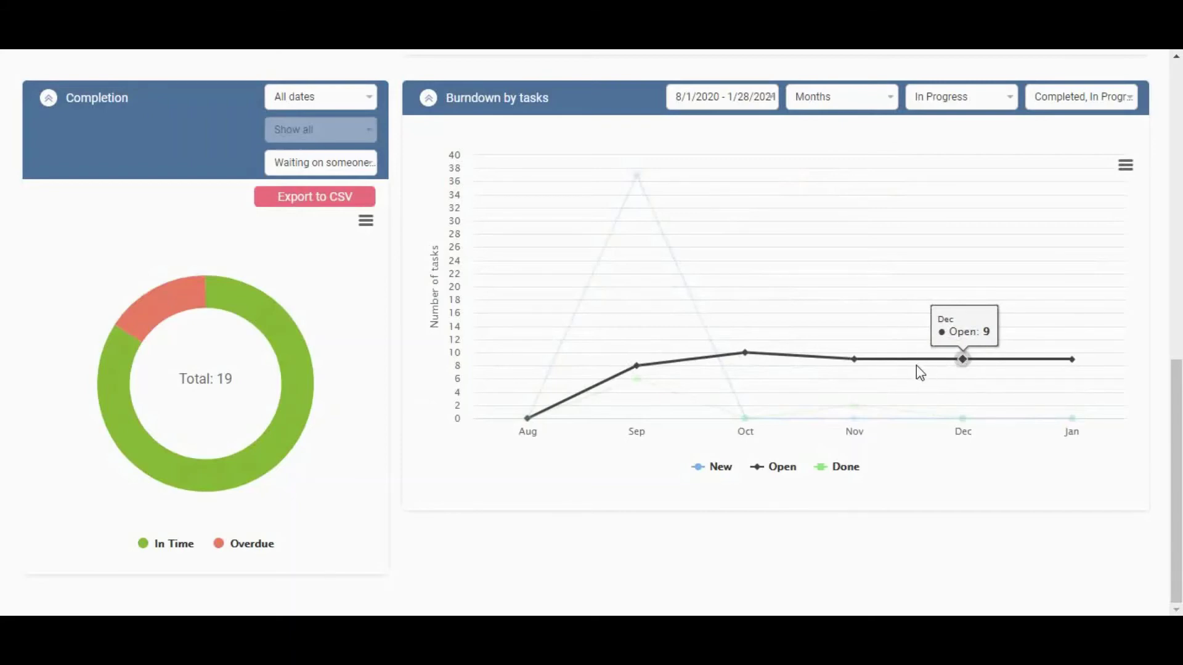
Step: Add Waiting on someone else to the Burndown chart's open-task statuses, and check its done-task statuses and chart options
{"action": "left_click", "coordinate": [988, 110]}
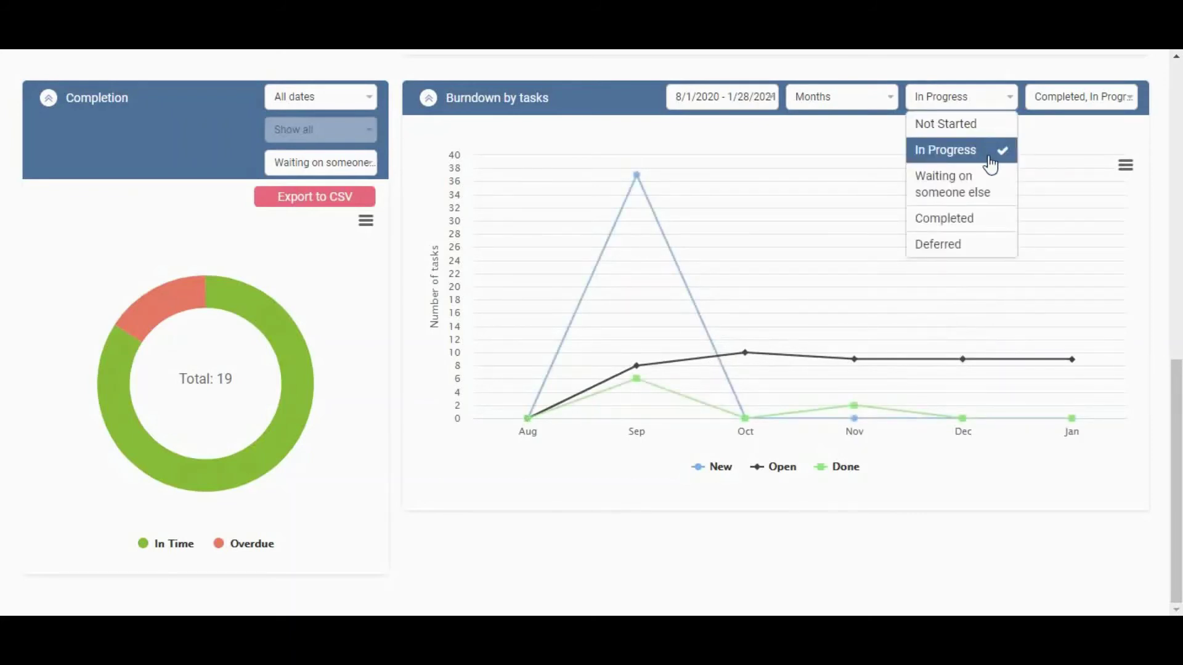
{"action": "left_click", "coordinate": [990, 190]}
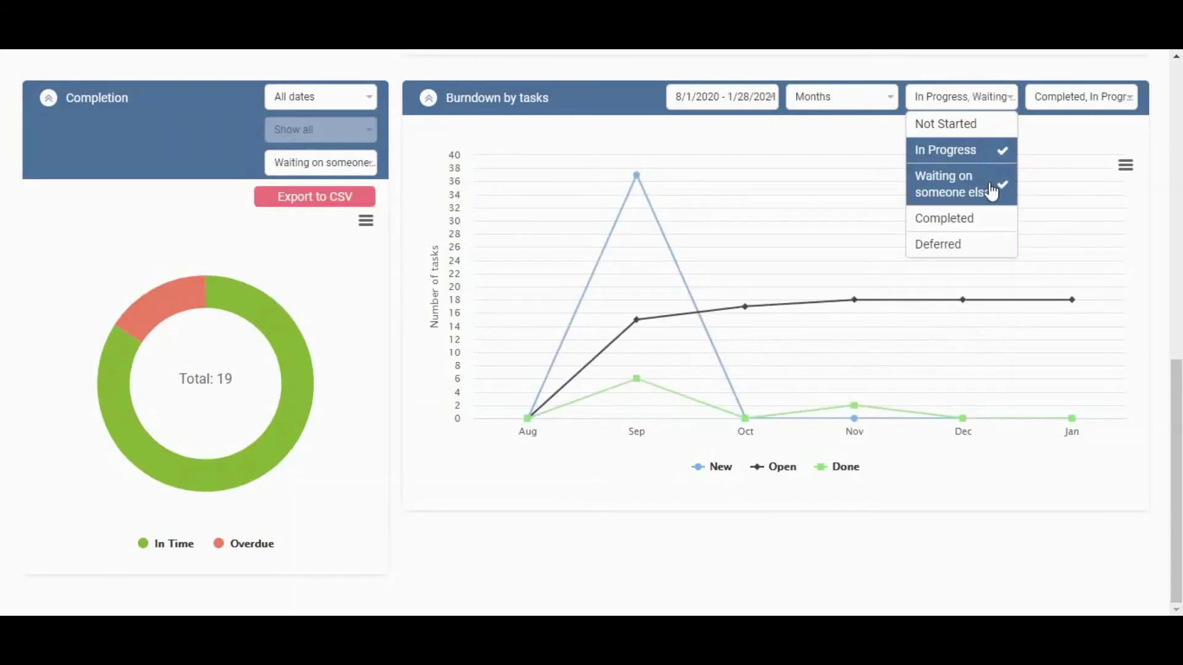
{"action": "left_click", "coordinate": [1048, 103]}
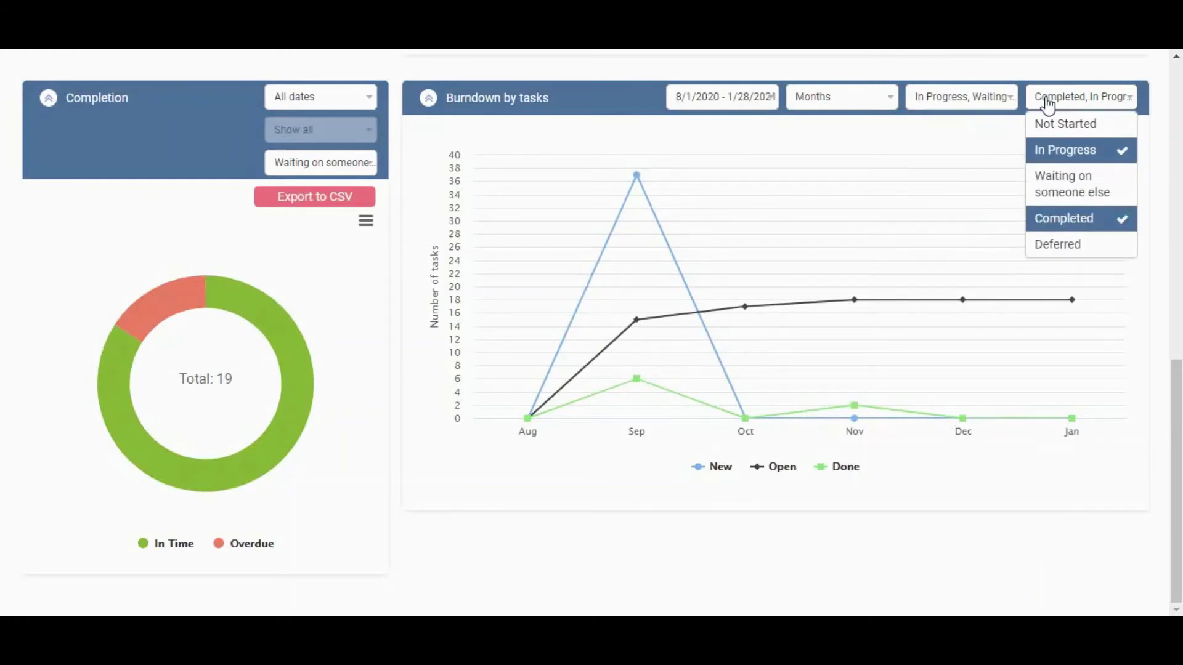
{"action": "left_click", "coordinate": [1047, 104]}
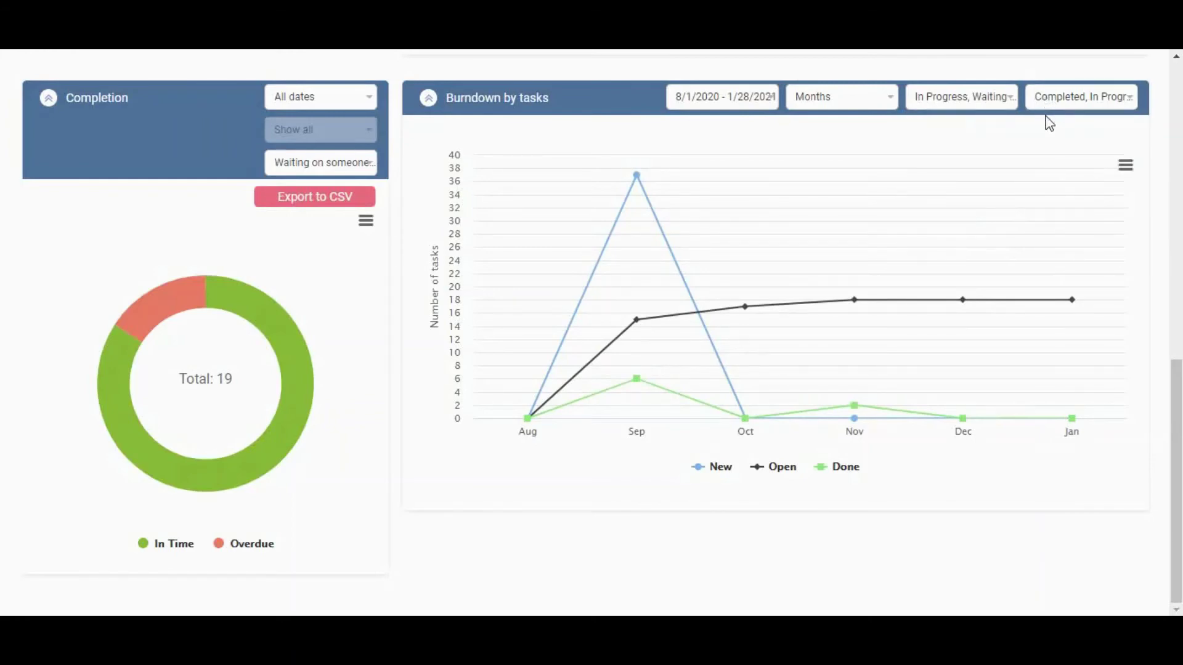
{"action": "left_click", "coordinate": [1126, 166]}
Step: Apply the High Prio filter to the Marketing campaigns charts and examine the filtered Members and Status charts
{"action": "scroll", "coordinate": [1023, 524], "scroll_direction": "up", "scroll_amount": 1}
{"action": "scroll", "coordinate": [1026, 531], "scroll_direction": "up", "scroll_amount": 10}
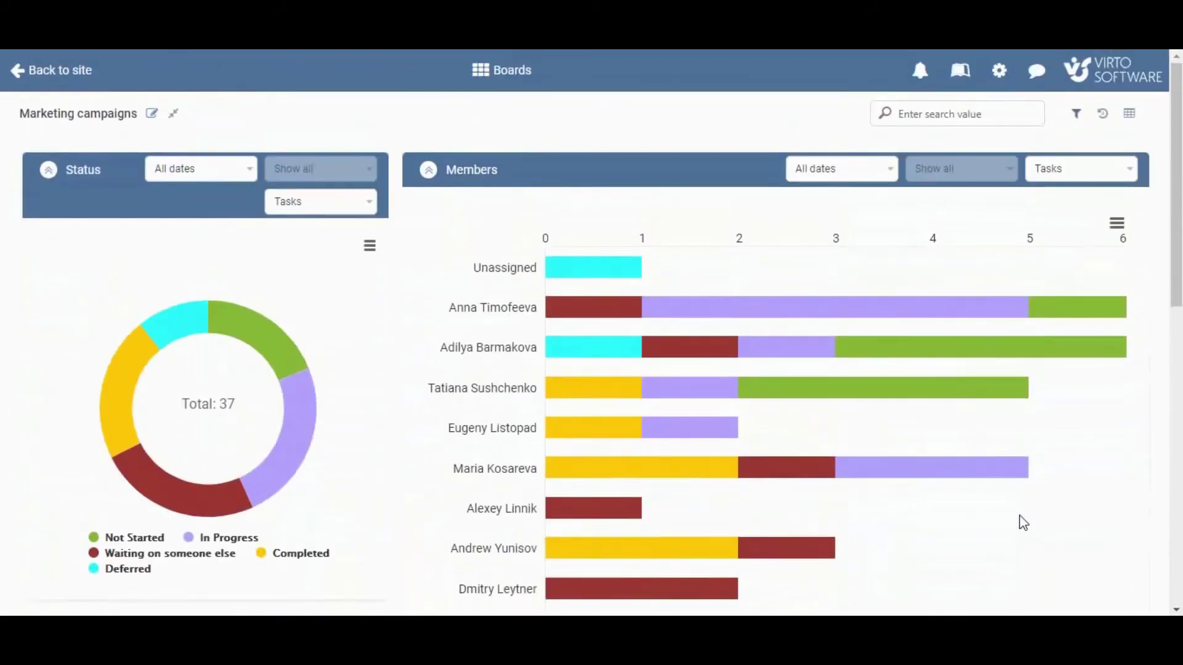
{"action": "left_click", "coordinate": [1077, 113]}
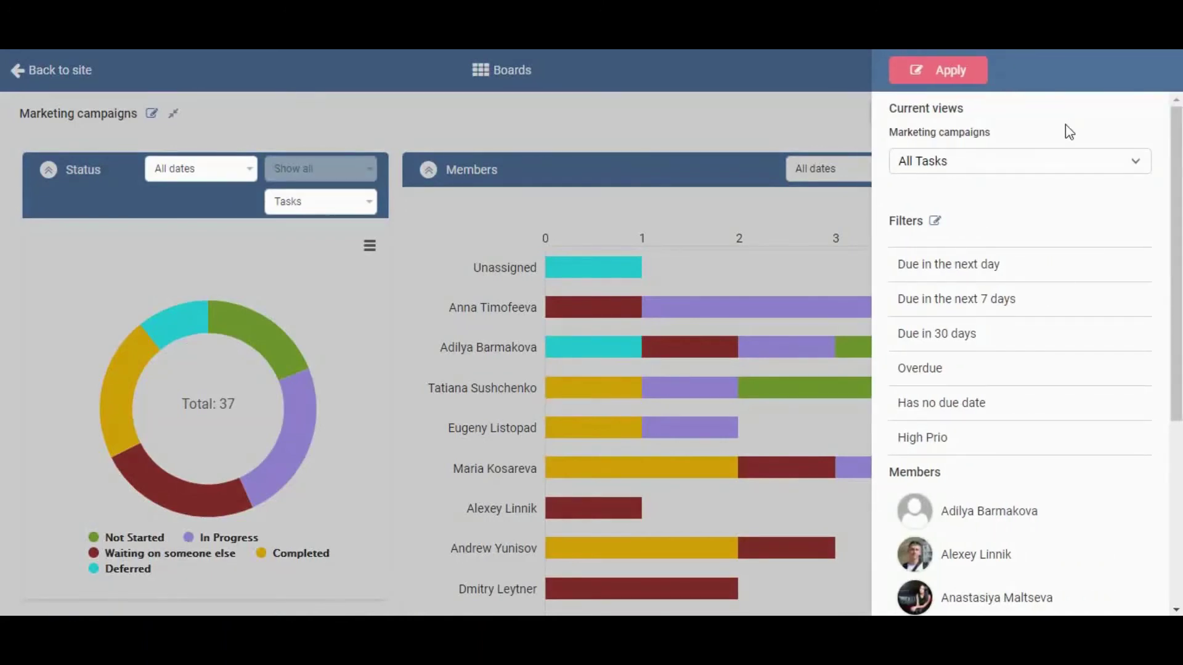
{"action": "left_click", "coordinate": [968, 443]}
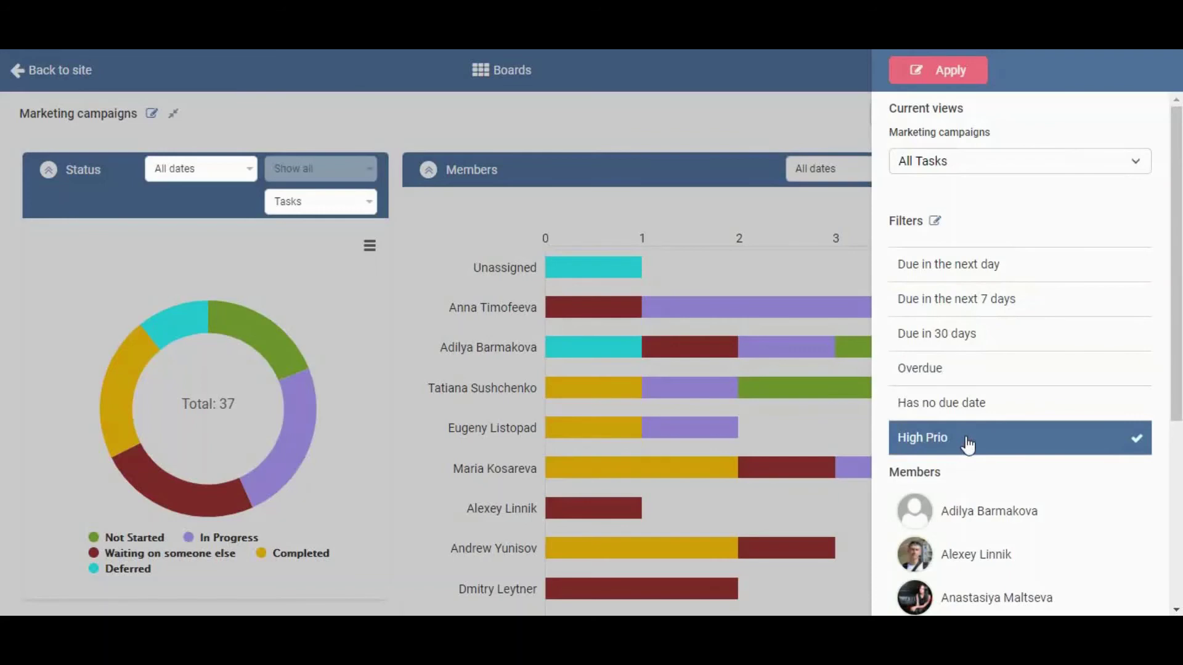
{"action": "left_click", "coordinate": [950, 71]}
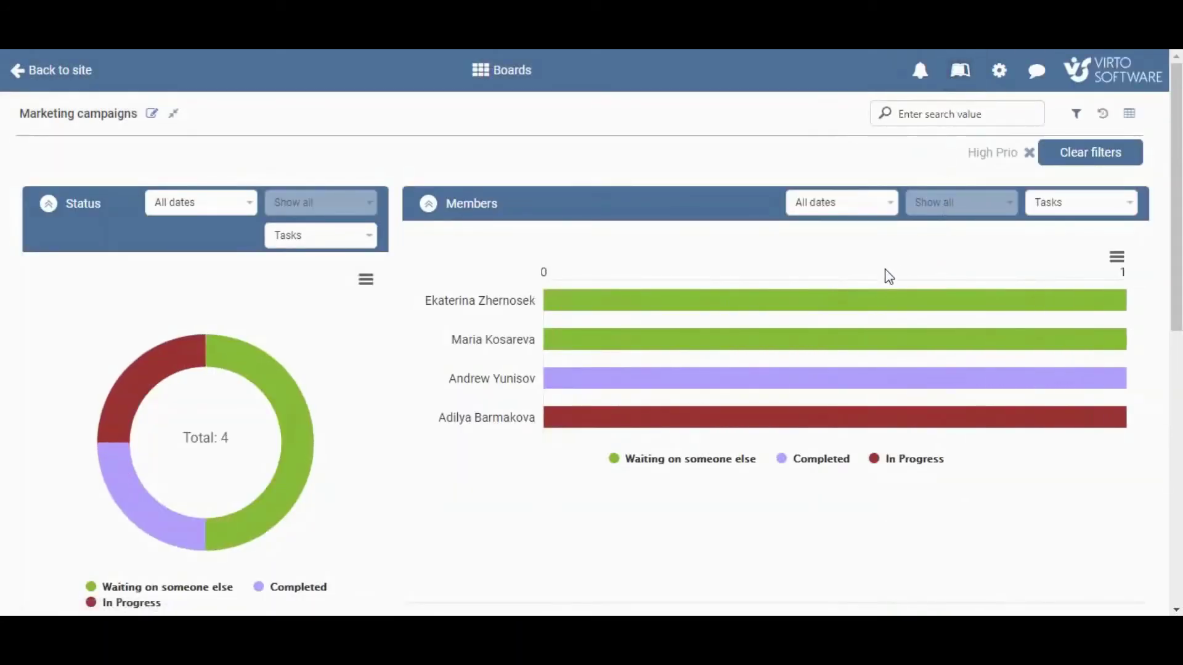
{"action": "mouse_move", "coordinate": [770, 350]}
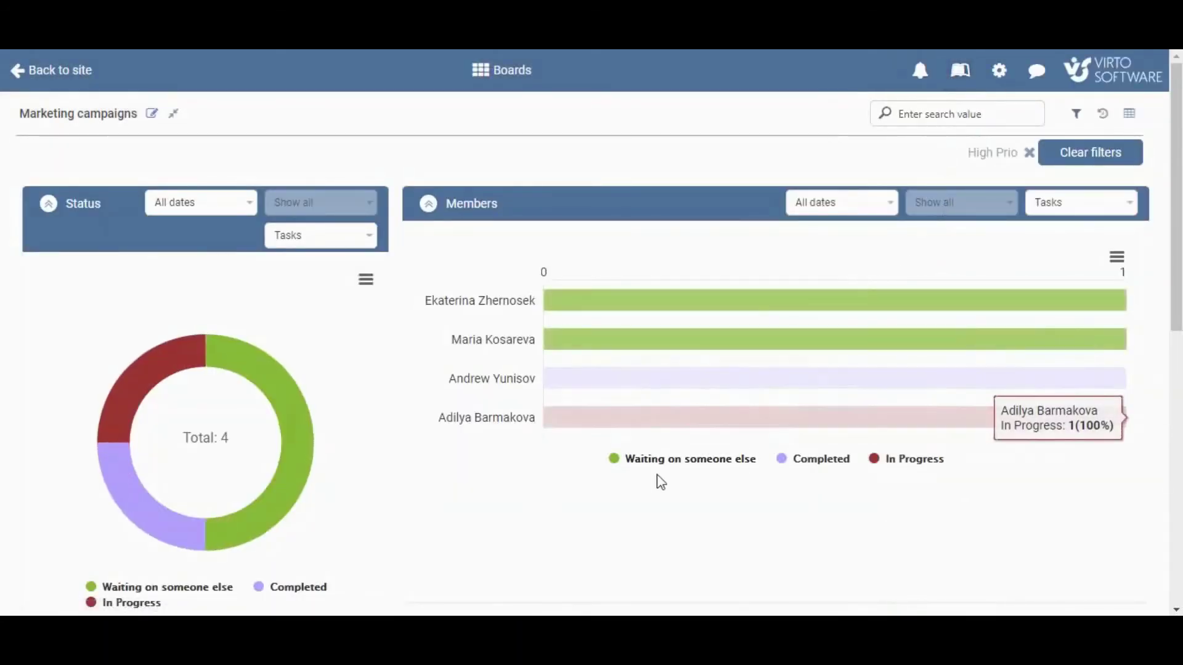
{"action": "mouse_move", "coordinate": [159, 381]}
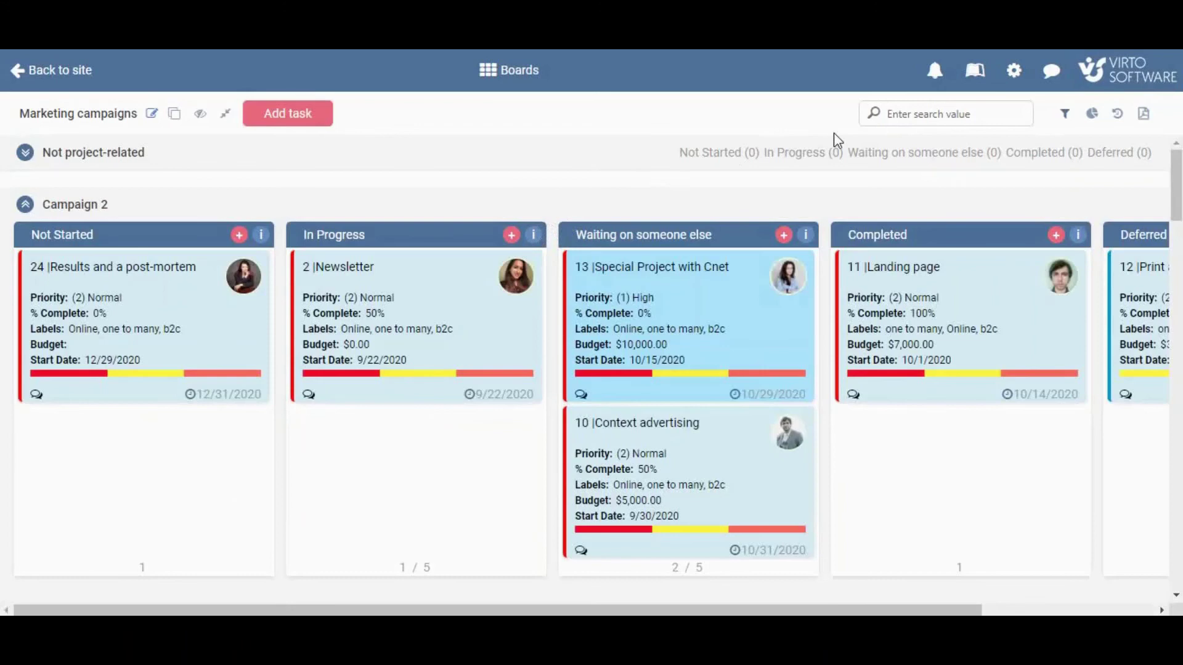
Step: Search the Marketing campaigns board for "tool" and show the charts for the matching tasks
{"action": "left_click", "coordinate": [906, 114]}
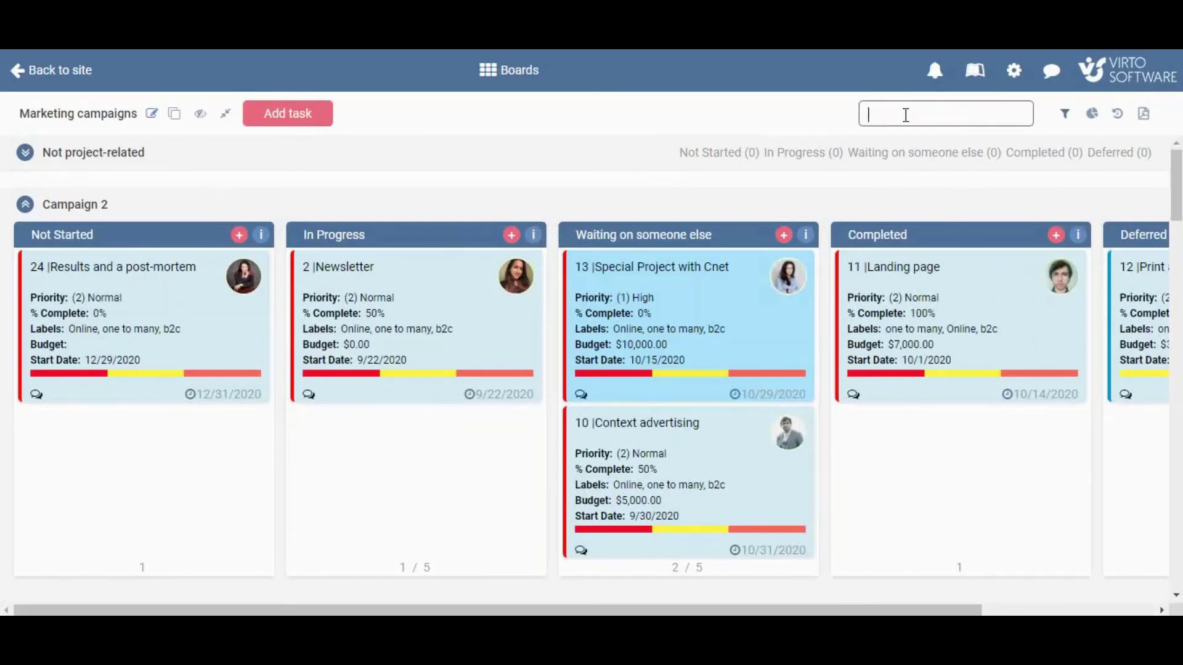
{"action": "type", "text": "tool"}
{"action": "key", "text": "Return"}
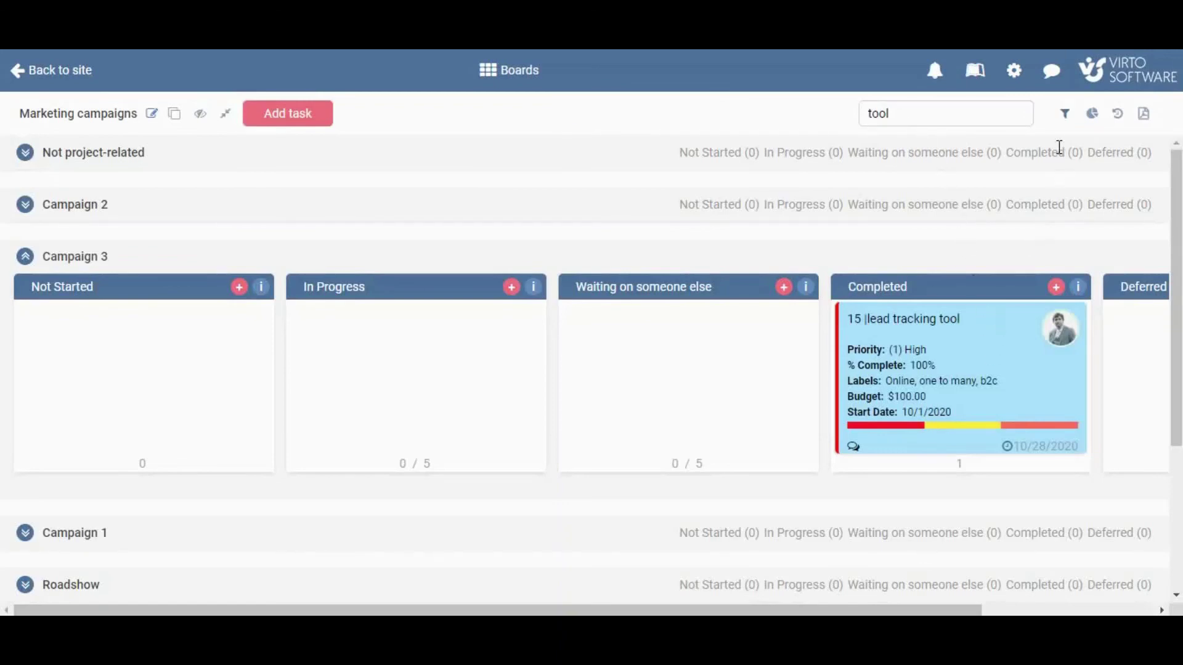
{"action": "left_click", "coordinate": [1094, 114]}
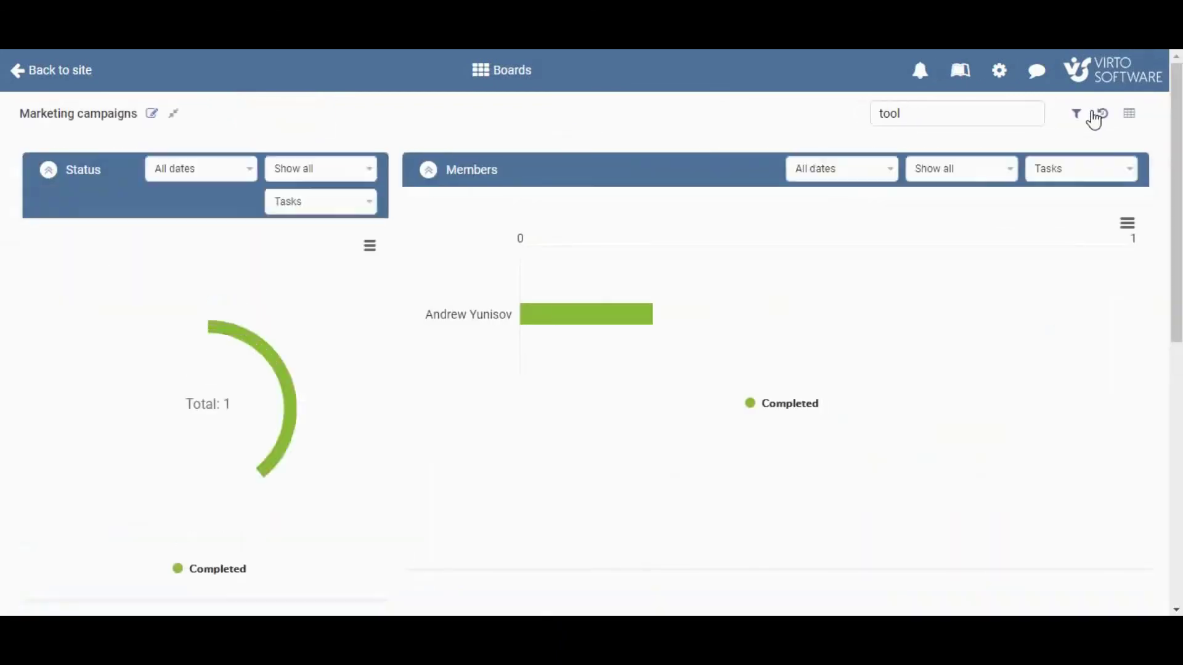